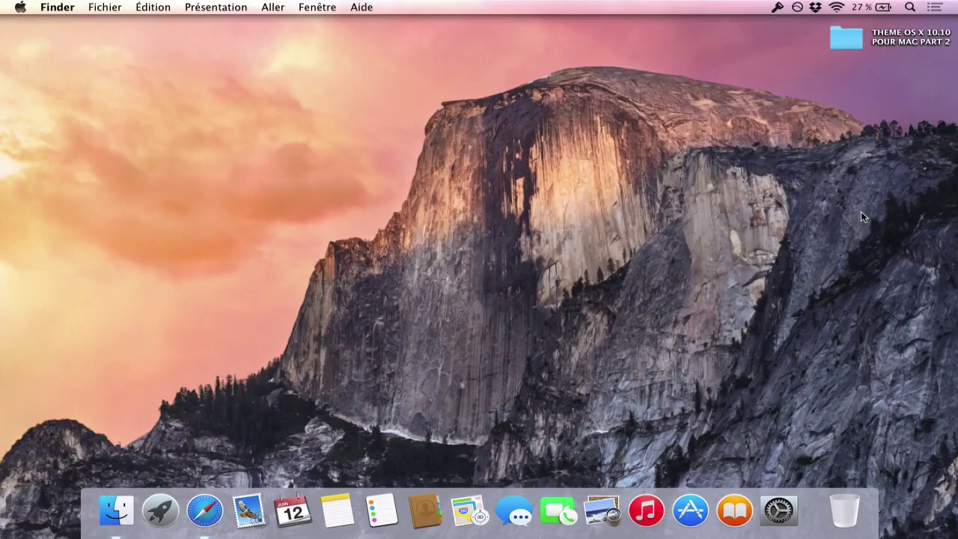
Open the THEME OS X 10.10 POUR MAC PART 2 folder on the desktop and its Icône du calendrier folder.
left_click(851, 27)
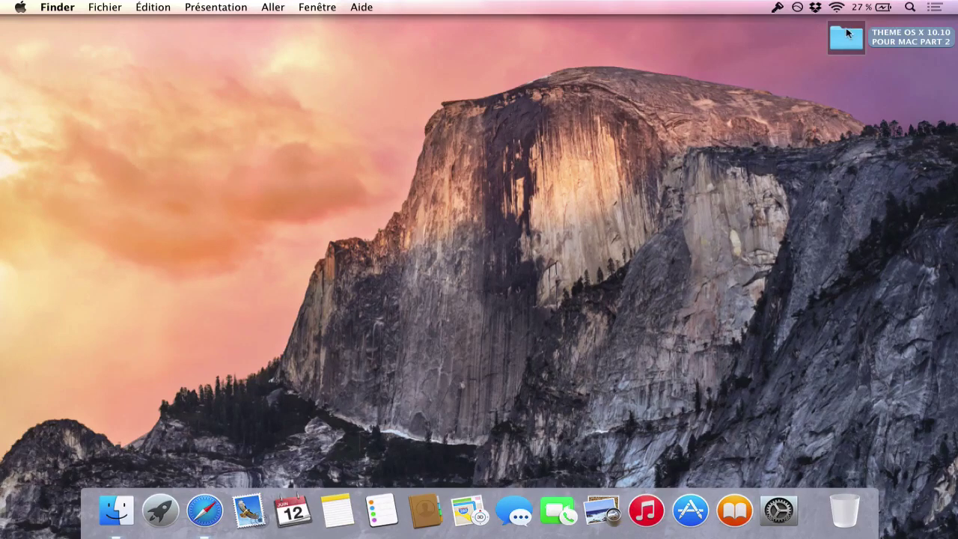
double_click(843, 33)
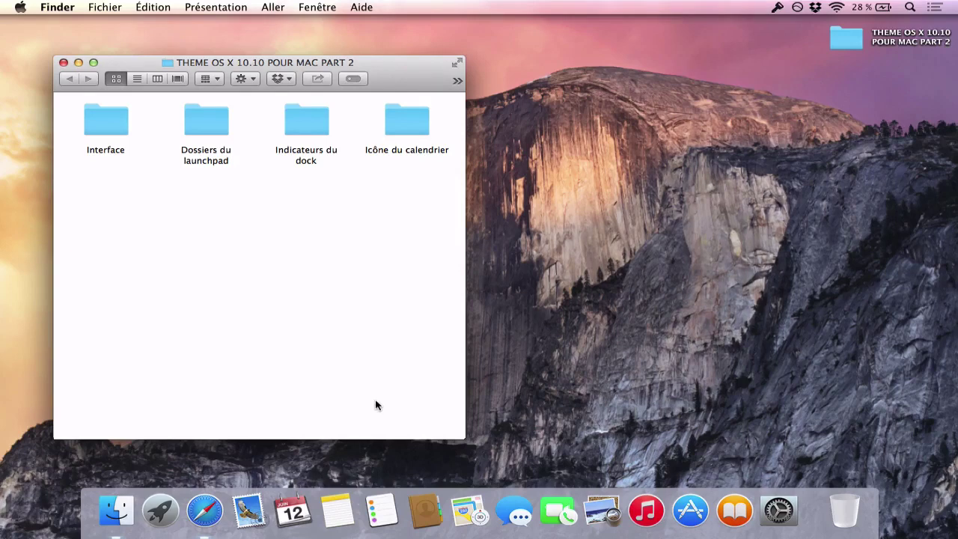
left_click(410, 124)
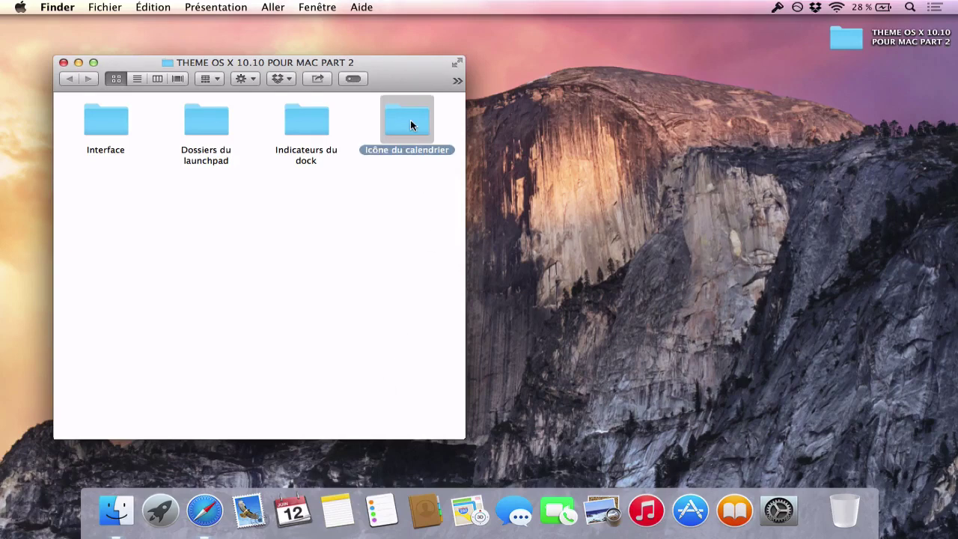
double_click(411, 123)
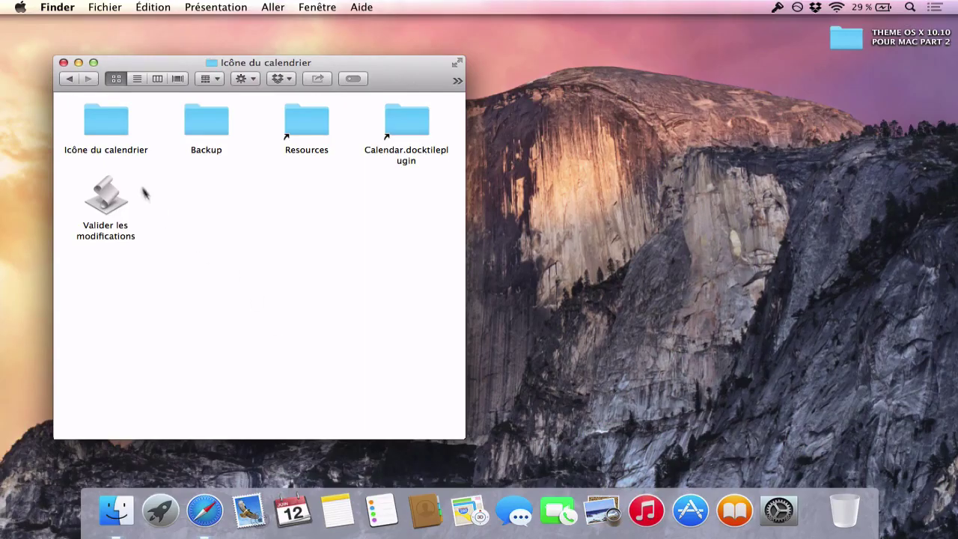
Copy App-empty.icns and App.icns from the inner Icône du calendrier folder.
double_click(109, 133)
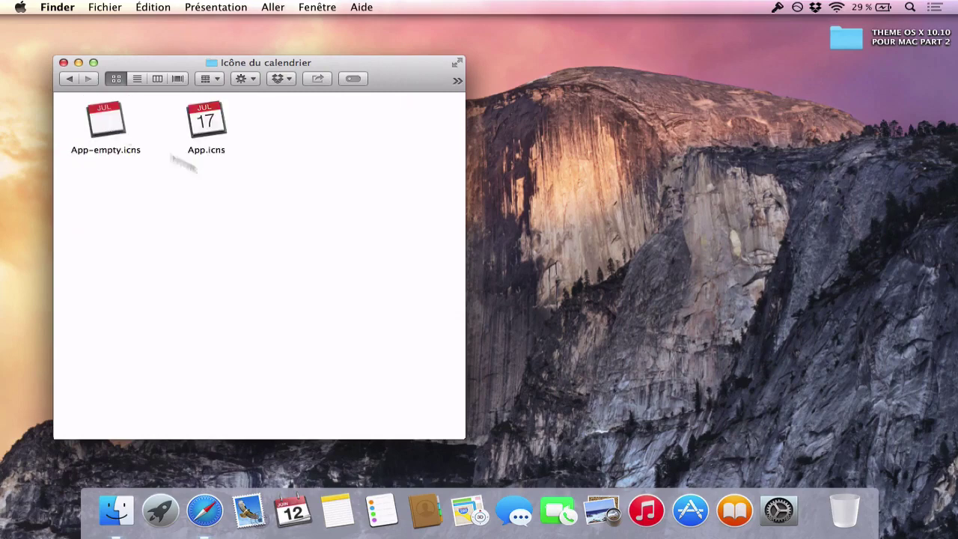
key("super+a")
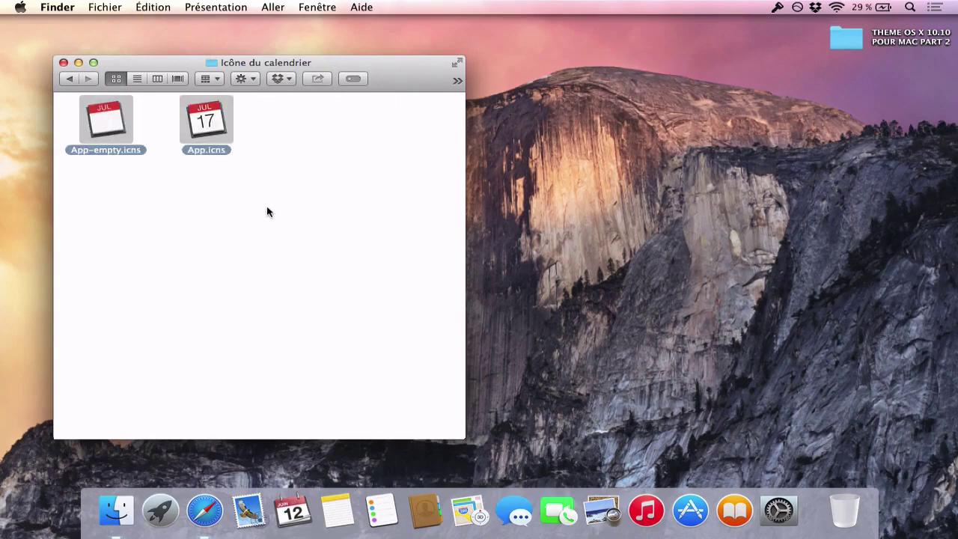
key("super+c")
Paste both calendar icons into the linked Resources folder, replacing all existing versions and authorising the change with the account password.
left_click(70, 79)
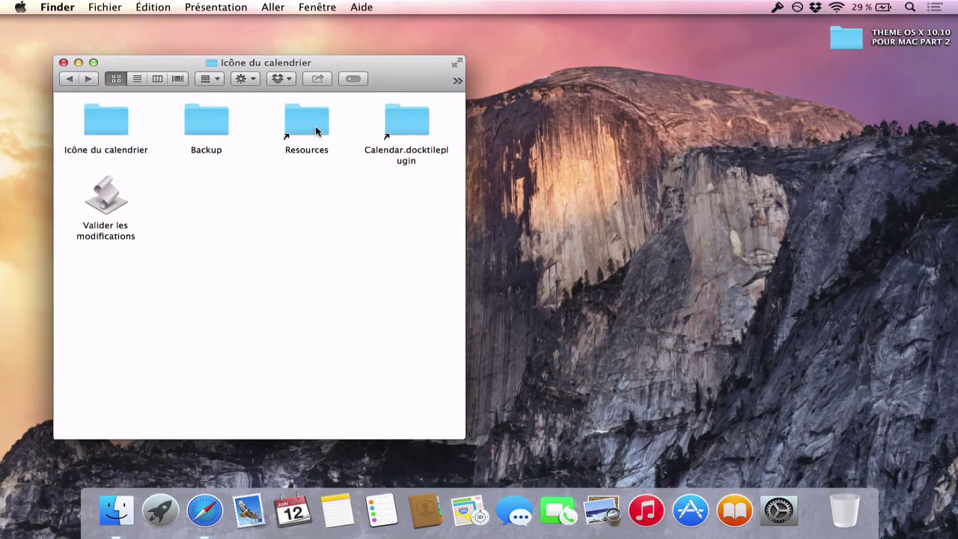
double_click(315, 131)
key("super+v")
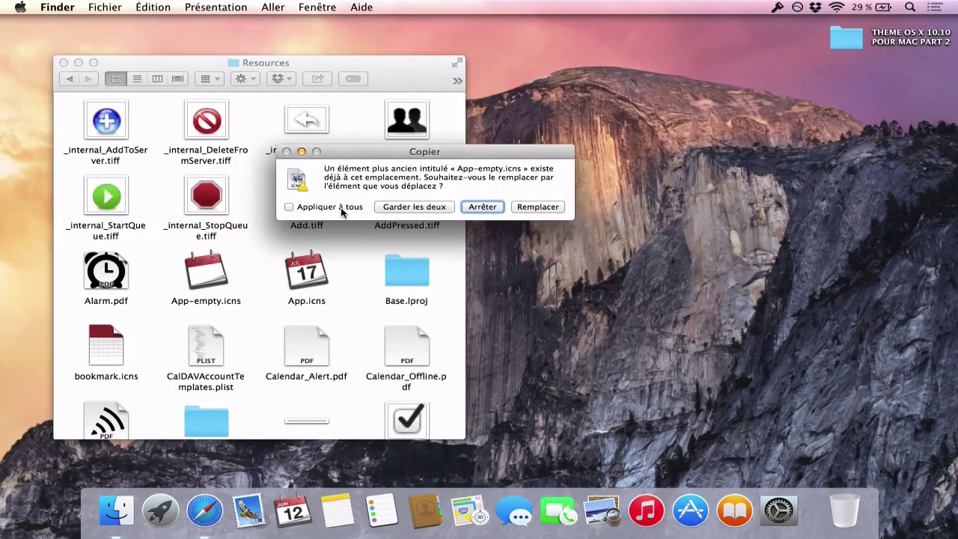
left_click(341, 208)
left_click(533, 208)
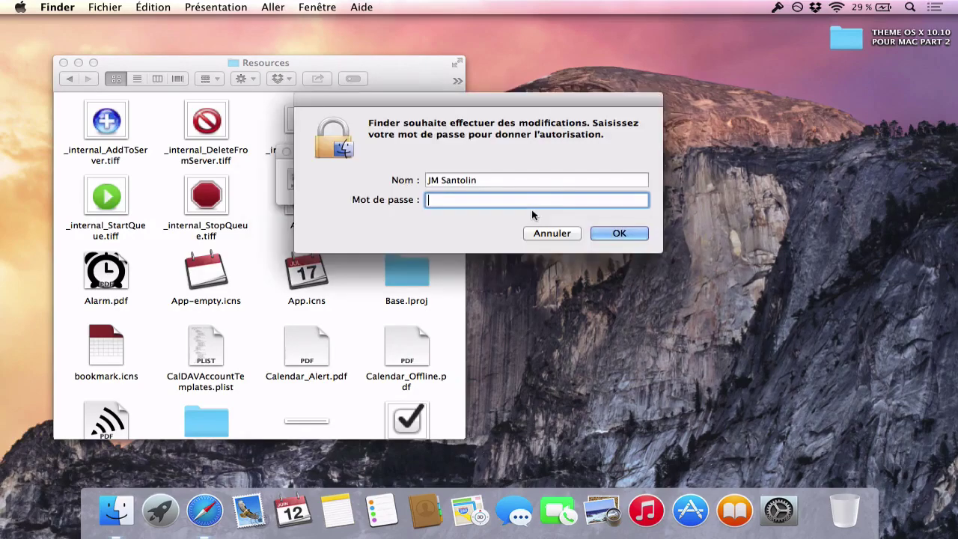
type("••••••••••")
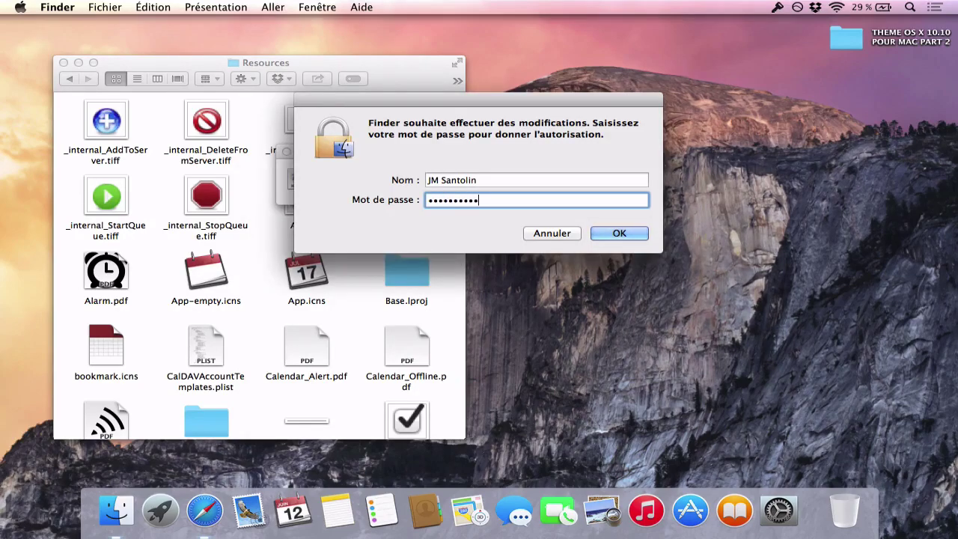
type("•••••")
key("Return")
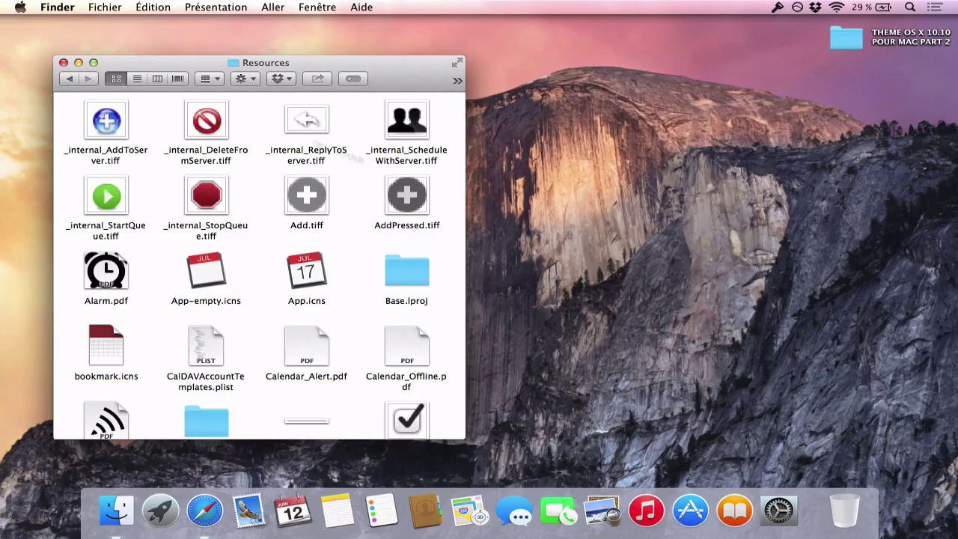
Copy only App-empty.icns from the inner Icône du calendrier folder and return to the parent folder.
left_click(72, 78)
left_click(99, 116)
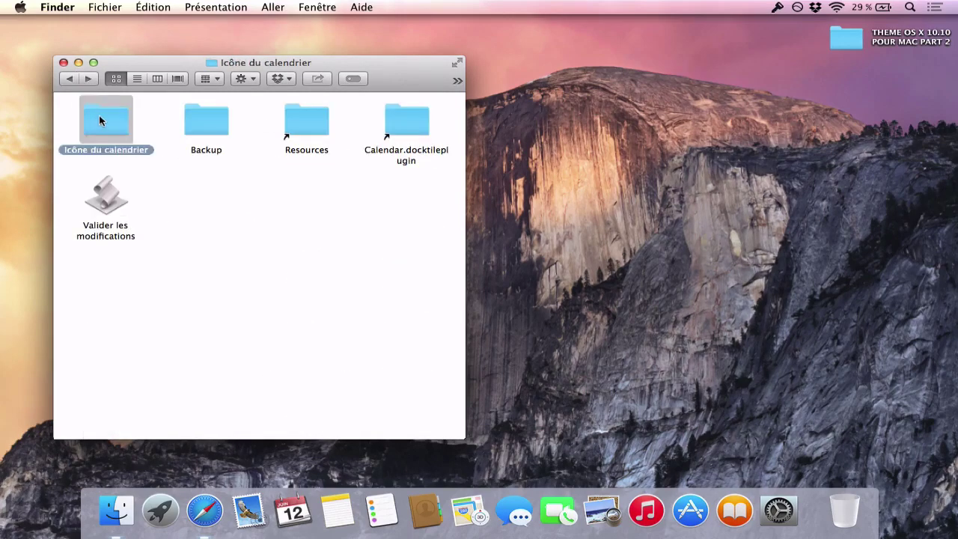
double_click(100, 117)
left_click(109, 123)
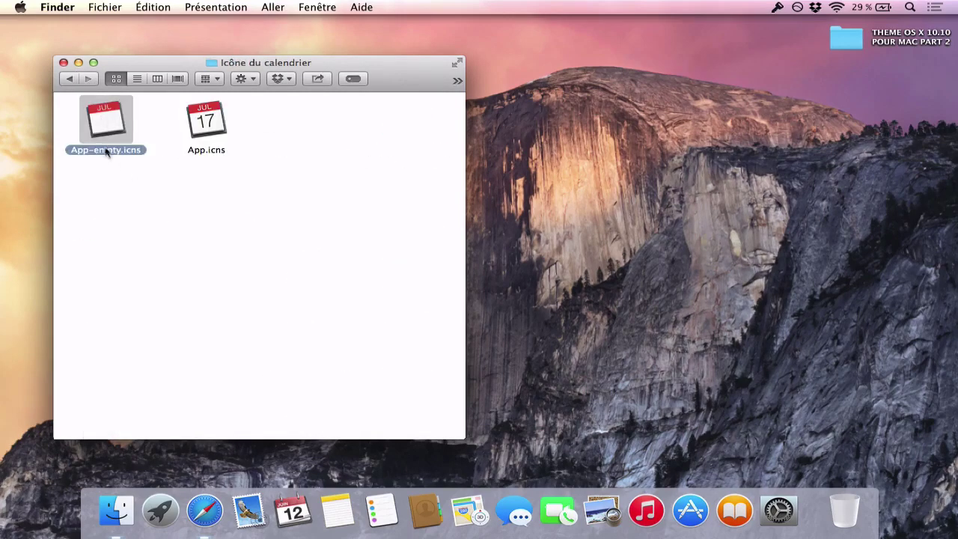
left_click(66, 79)
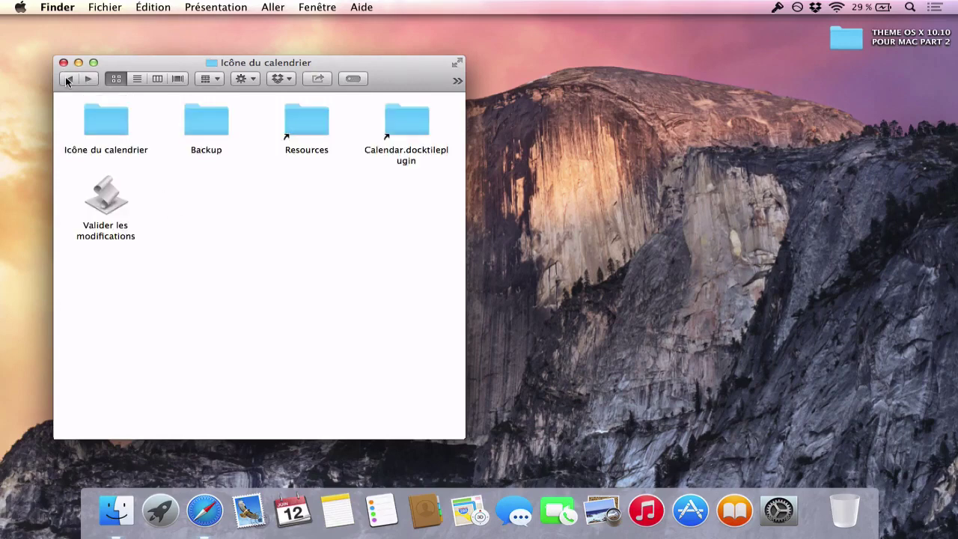
Paste App-empty.icns into the Resources folder of Calendar.docktileplugin, replacing the existing file and authorising with the account password.
double_click(408, 127)
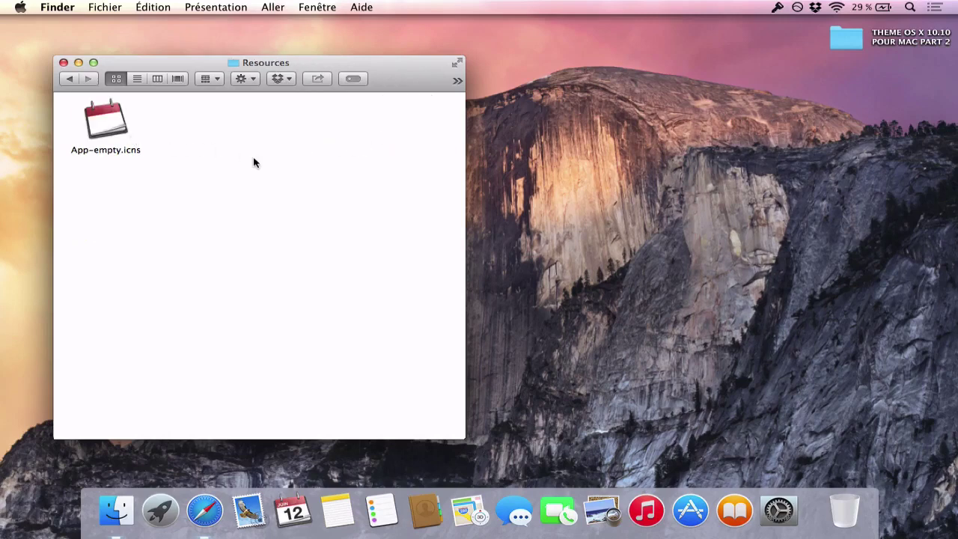
key("super+v")
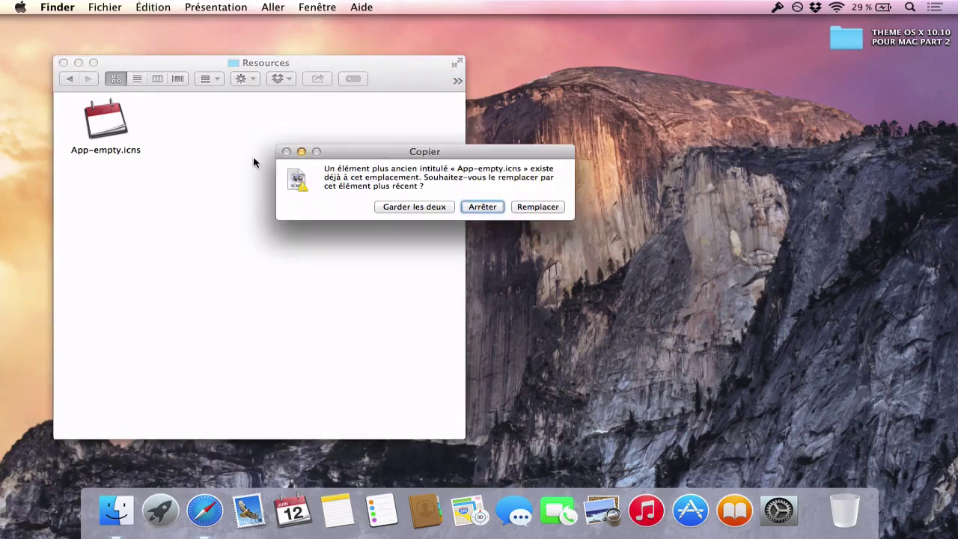
left_click(536, 207)
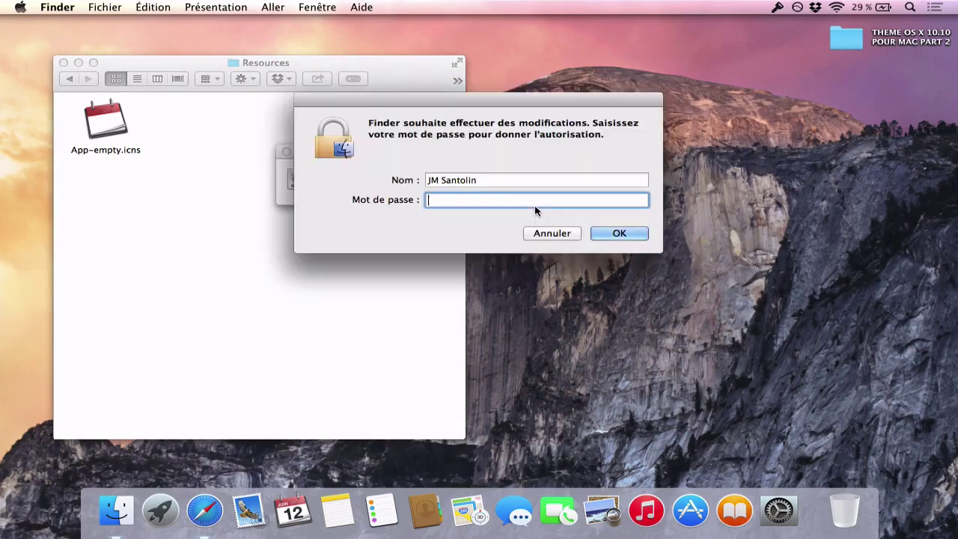
type("••••••••••••")
key("Return")
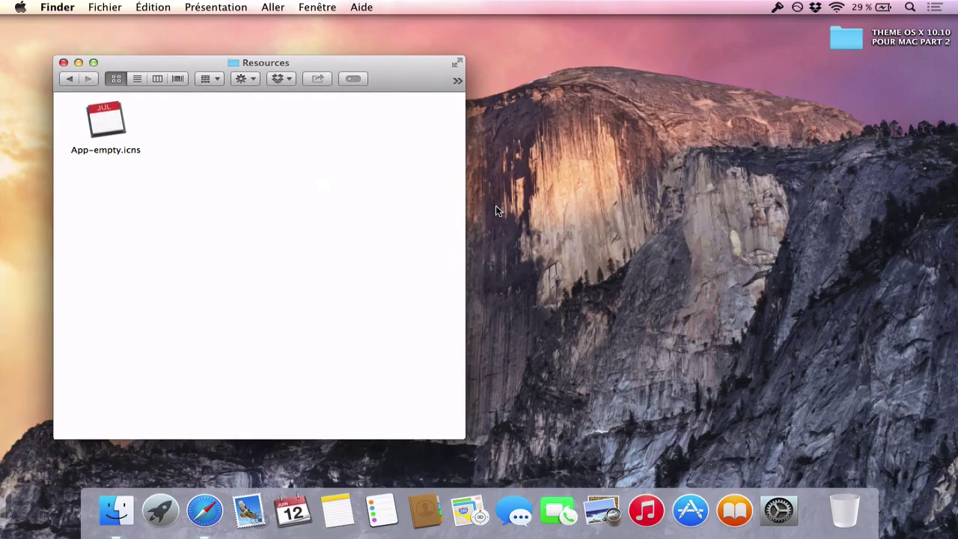
Return to the Icône du calendrier folder and run the Valider les modifications script.
key("super+Up")
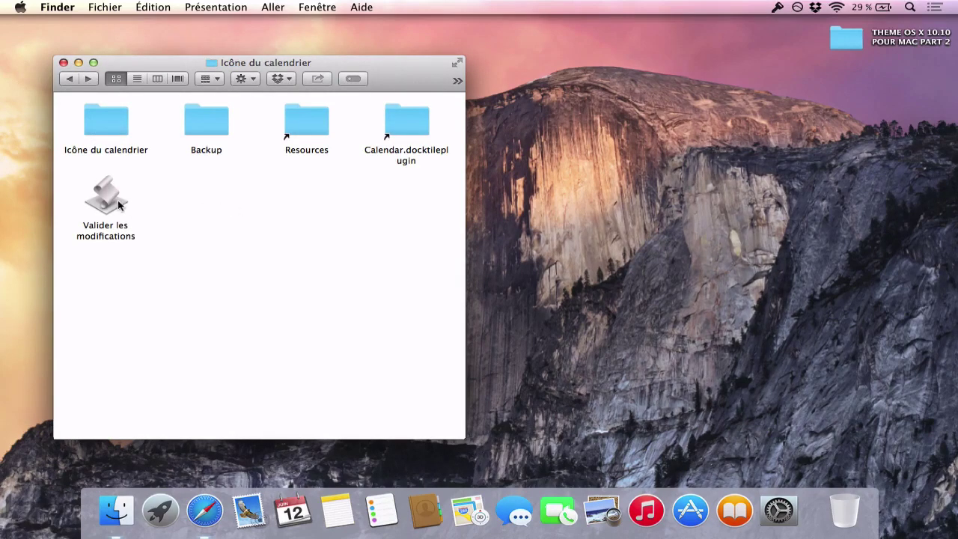
left_click(118, 203)
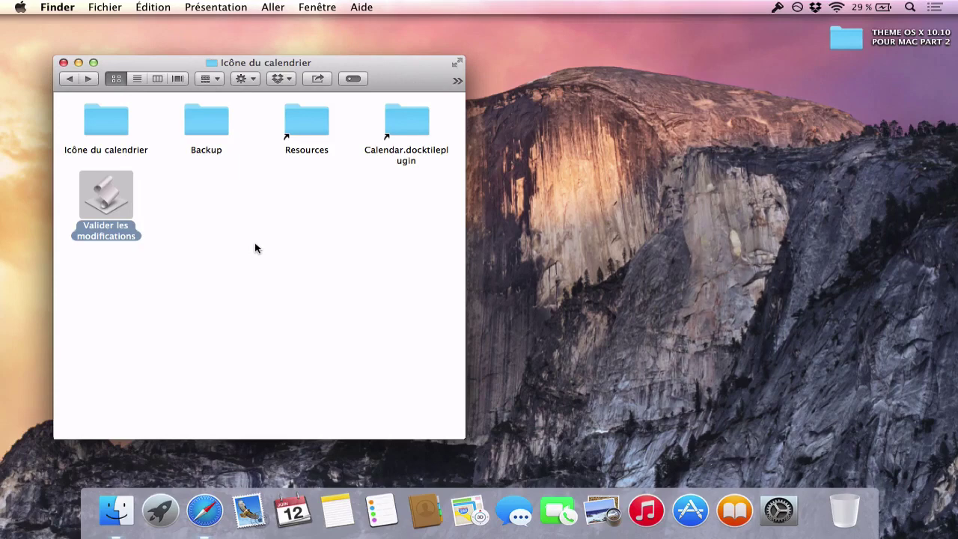
double_click(109, 203)
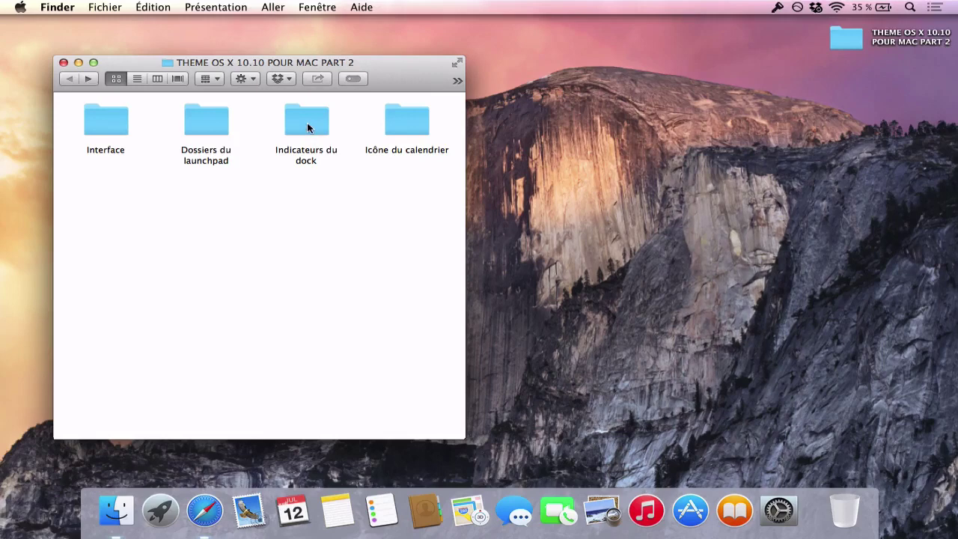
Open the theme's Indicateurs du dock folder and the folder of the same name inside it.
double_click(307, 124)
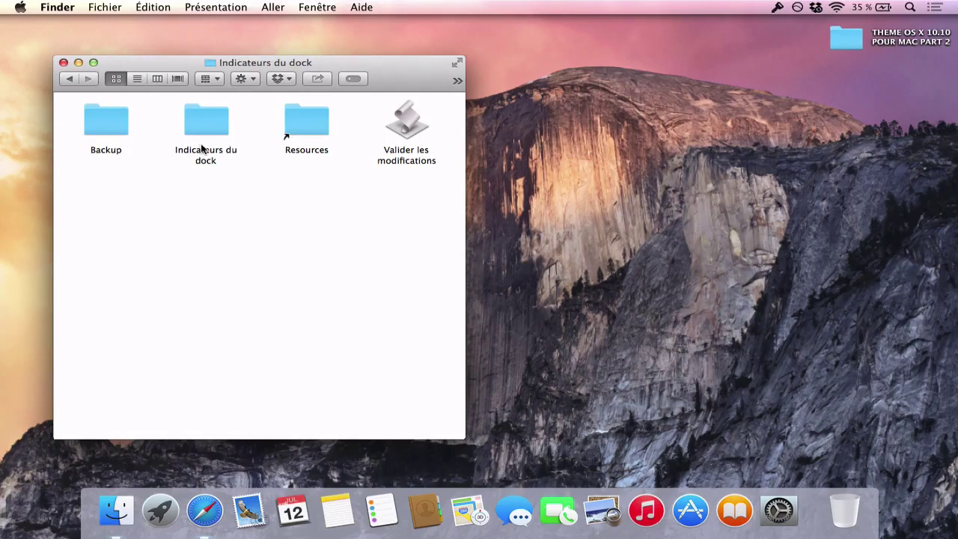
left_click(203, 122)
double_click(203, 120)
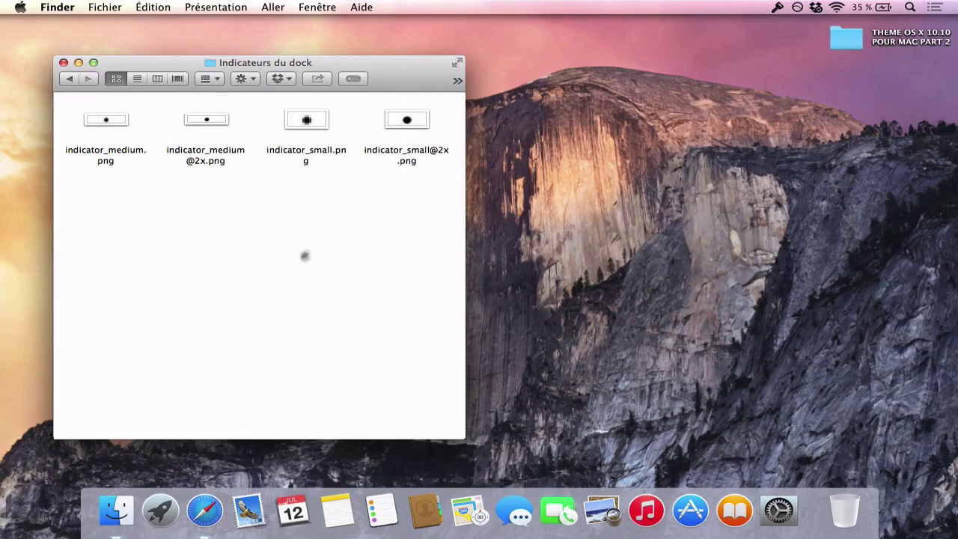
Preview the dock indicator images one after another, then copy all four PNG files.
left_click(409, 124)
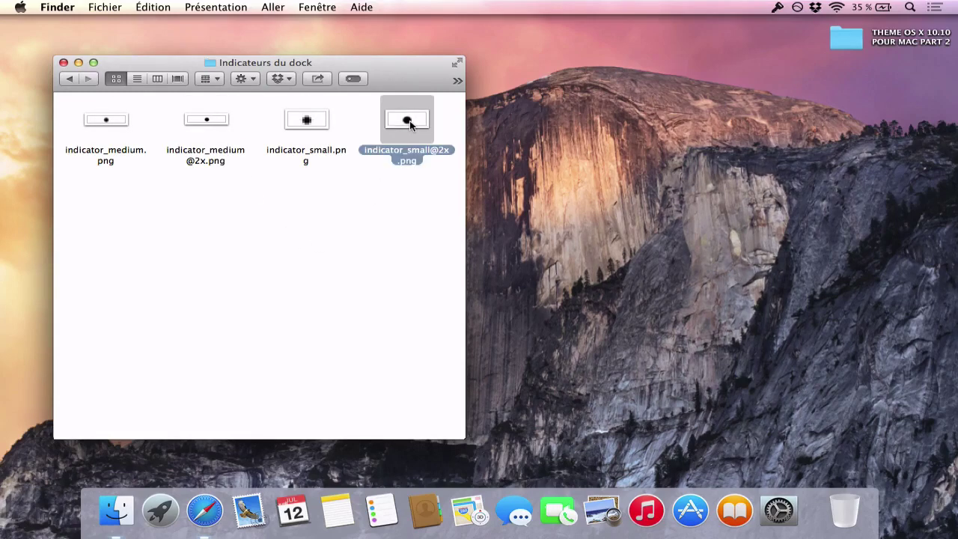
key("space")
key("Left")
key("Left")
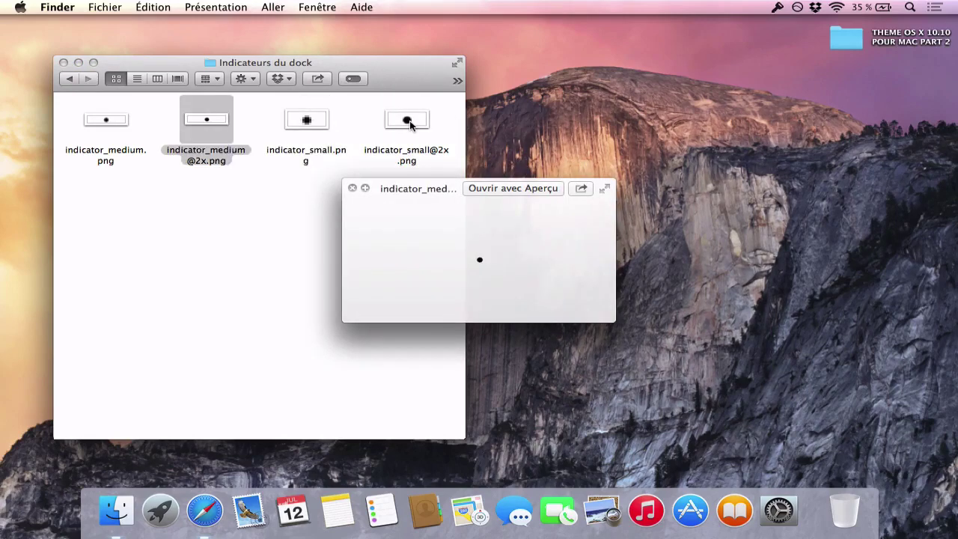
key("Left")
key("space")
key("super+a")
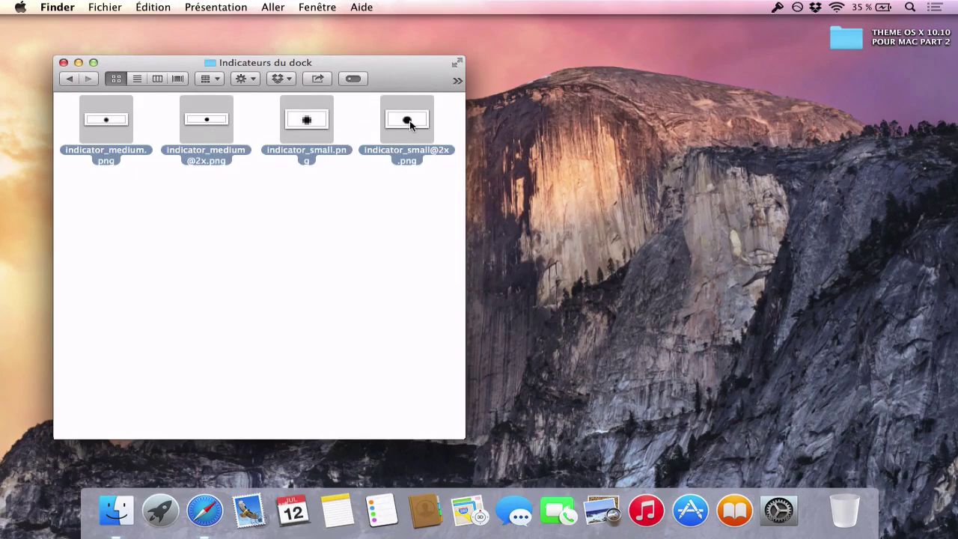
key("super+c")
Paste the indicator images into the linked Resources folder, replacing all existing versions and authorising the change with the account password.
left_click(71, 79)
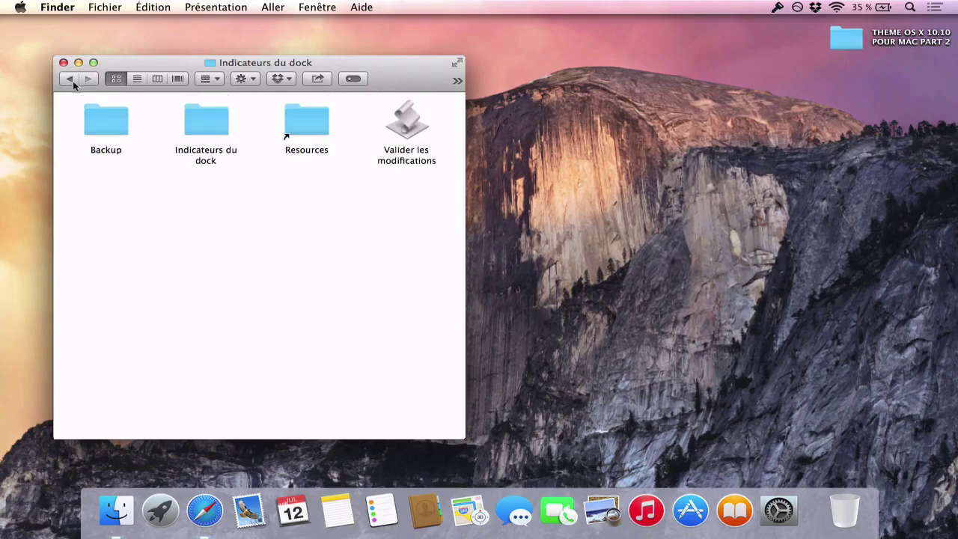
double_click(303, 112)
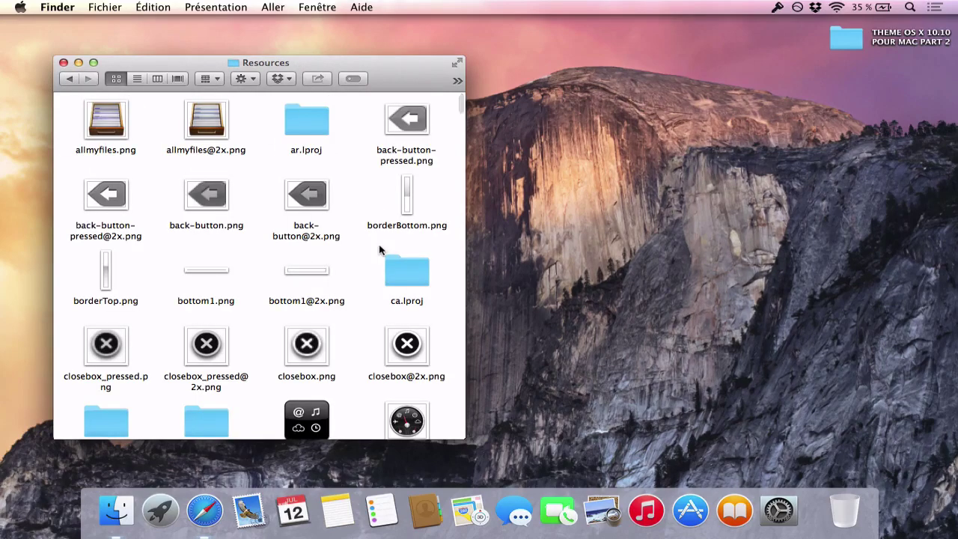
key("super+v")
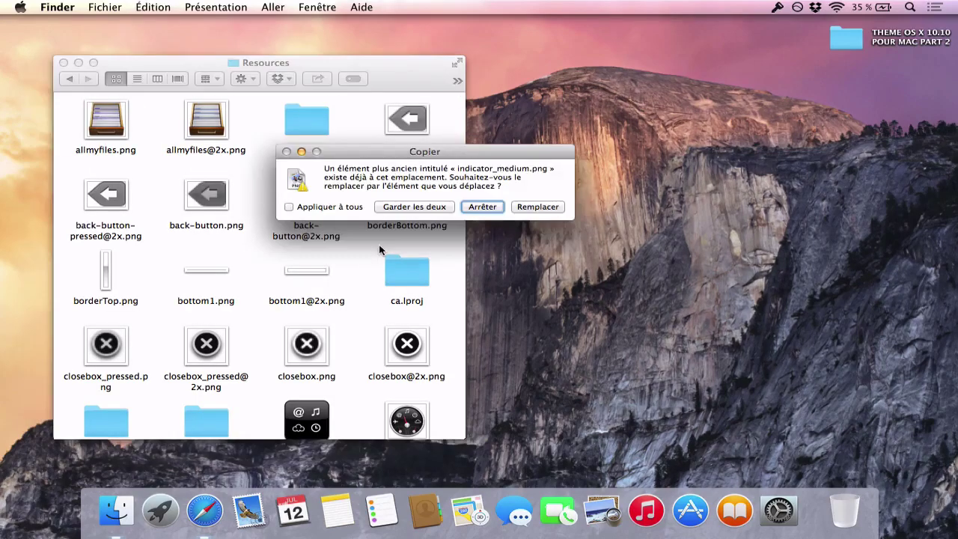
left_click(351, 209)
left_click(538, 208)
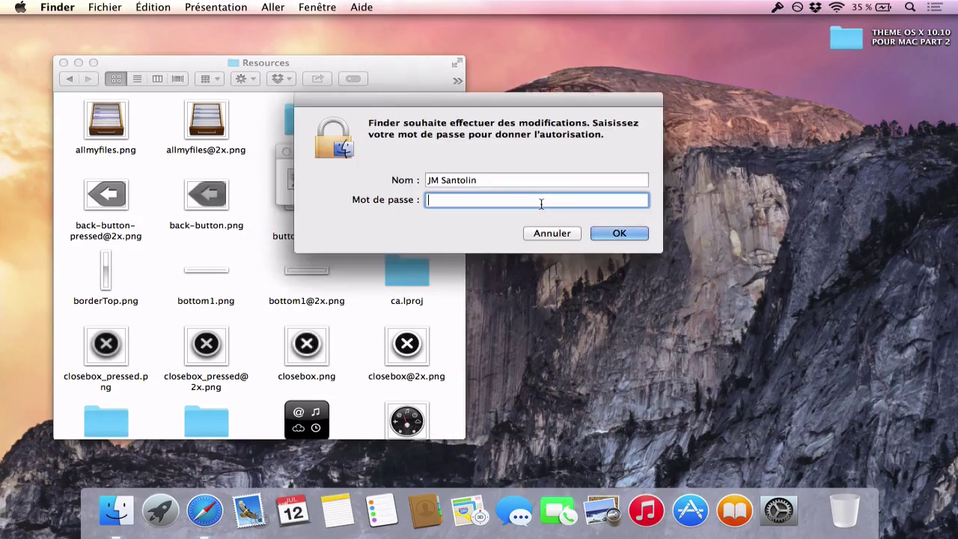
type("•••••••••••••••")
key("Return")
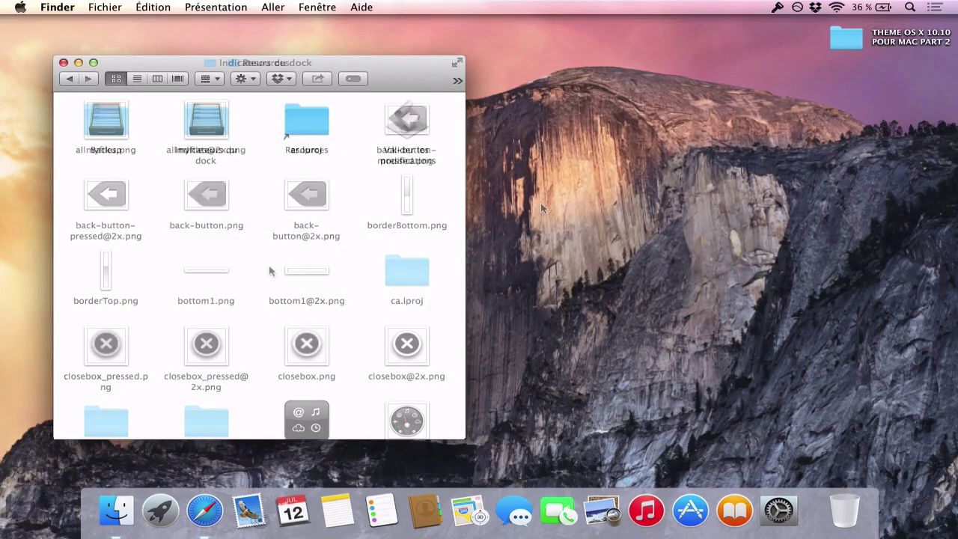
Return to the Indicateurs du dock folder and run its Valider les modifications script.
key("super+Up")
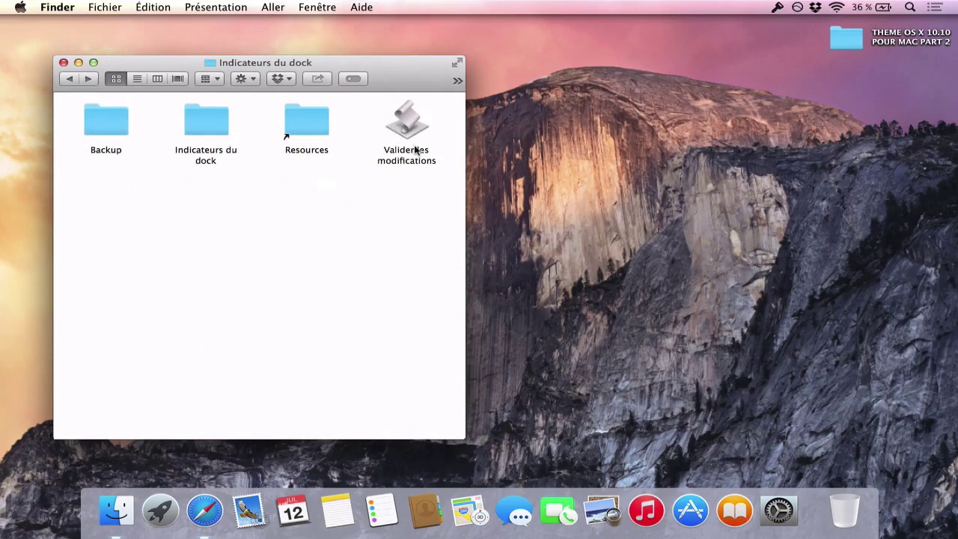
double_click(407, 125)
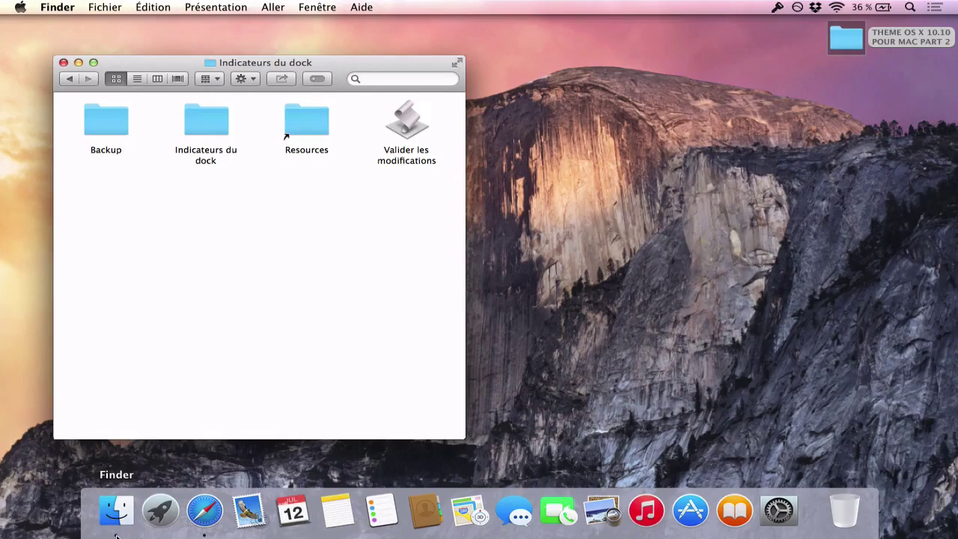
View the current appearance of the Divertissements folder in Launchpad and return to the desktop.
key("ctrl+Right")
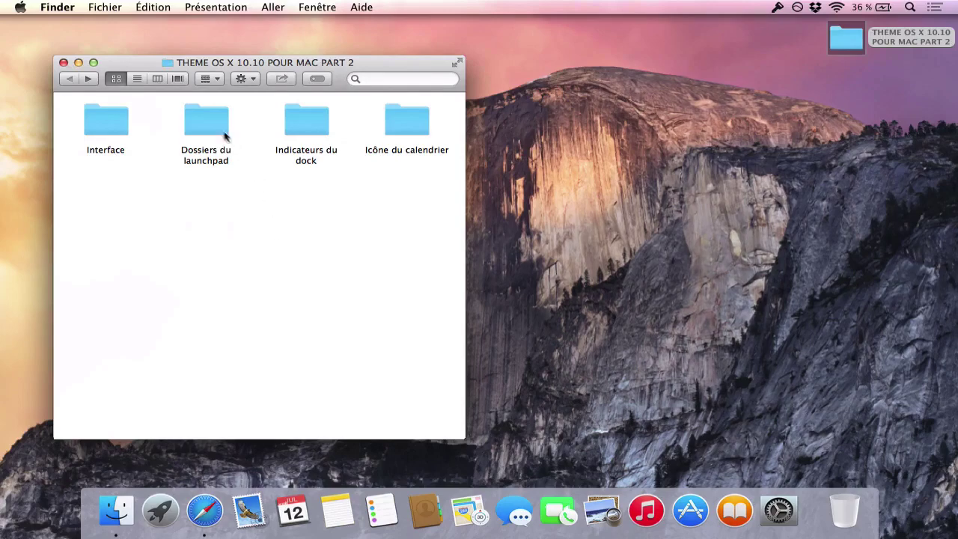
key("F4")
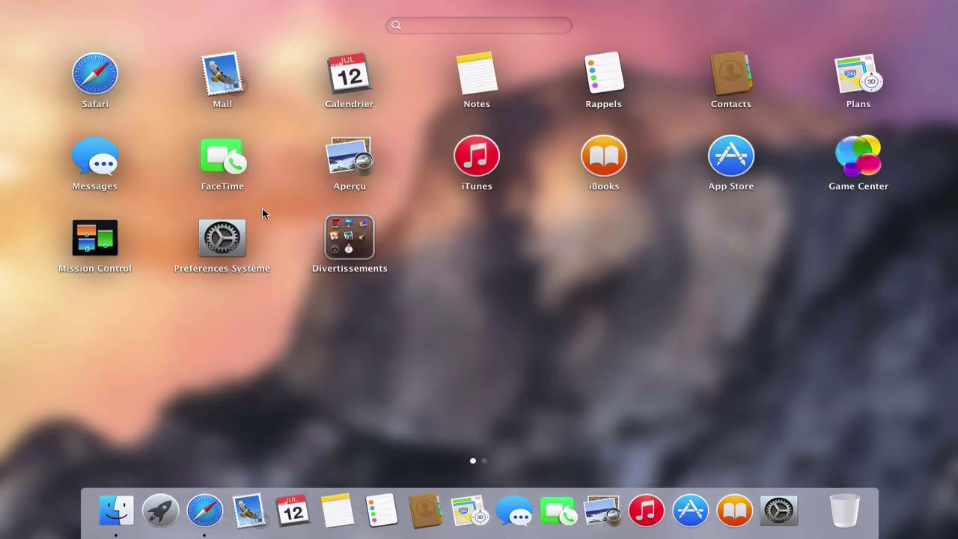
left_click(358, 253)
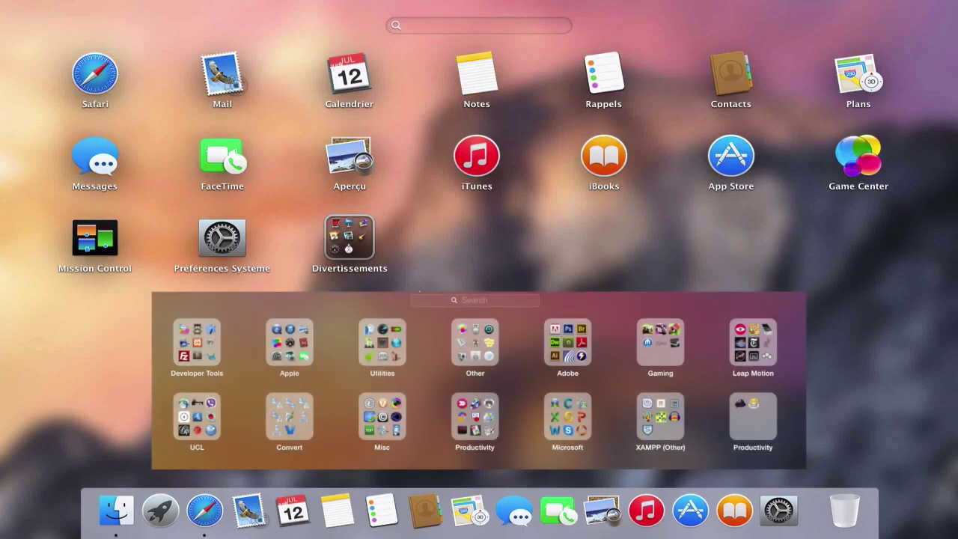
left_click(419, 290)
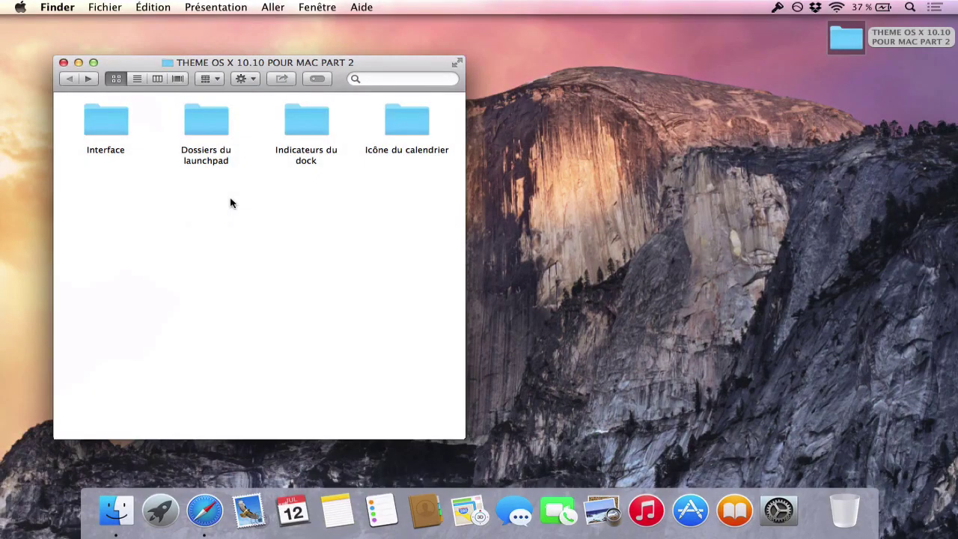
double_click(200, 117)
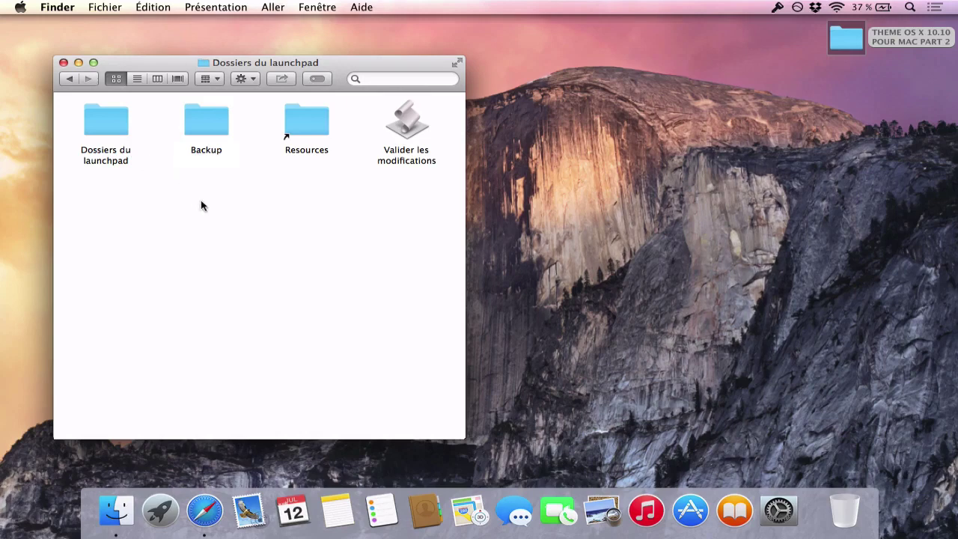
double_click(107, 122)
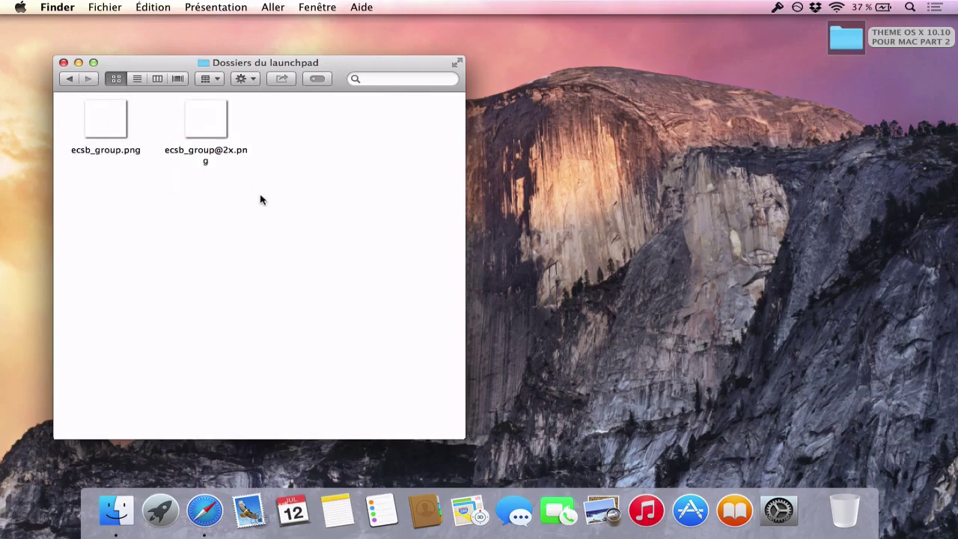
key("super+a")
key("super+c")
left_click(68, 79)
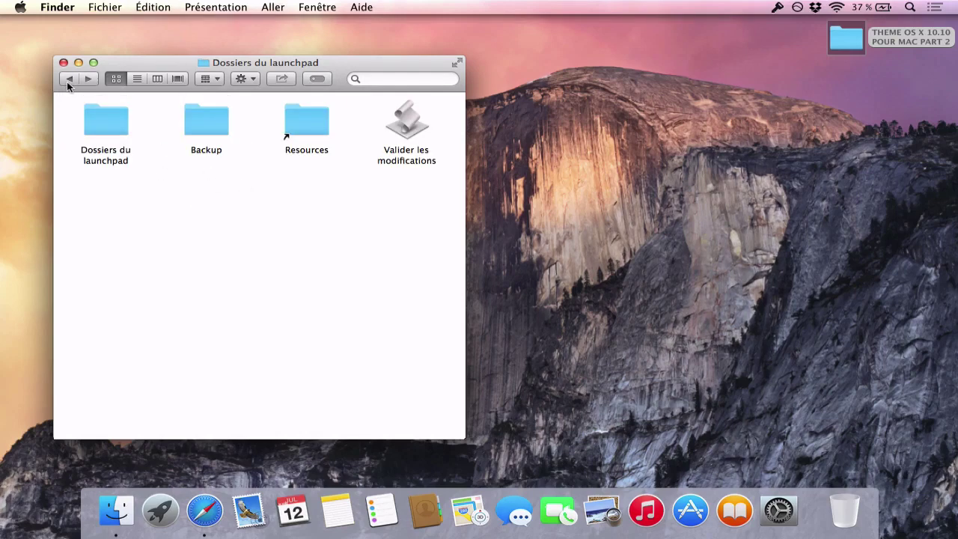
Paste the Launchpad folder images into the linked Resources folder, replacing all existing versions and authorising the change with the account password.
double_click(296, 121)
key("super+v")
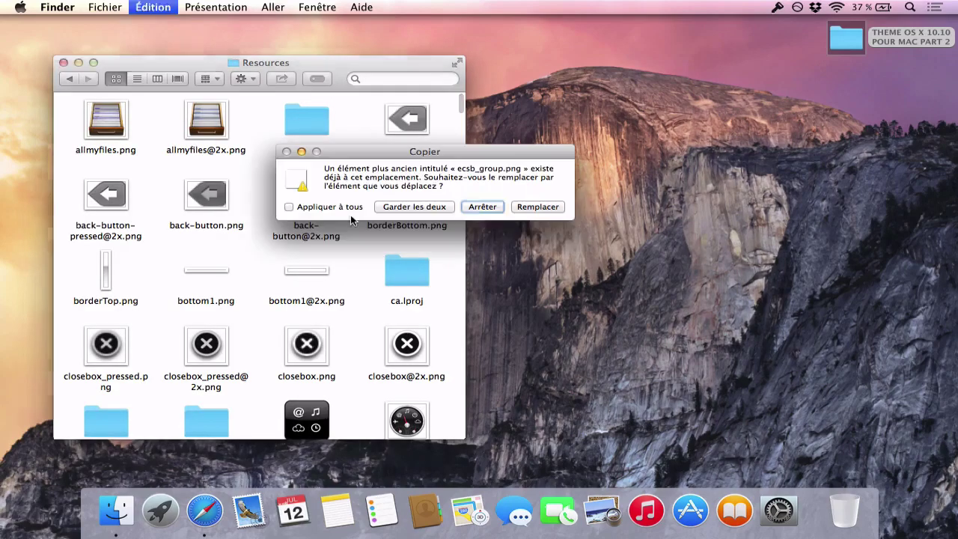
left_click(290, 206)
left_click(539, 207)
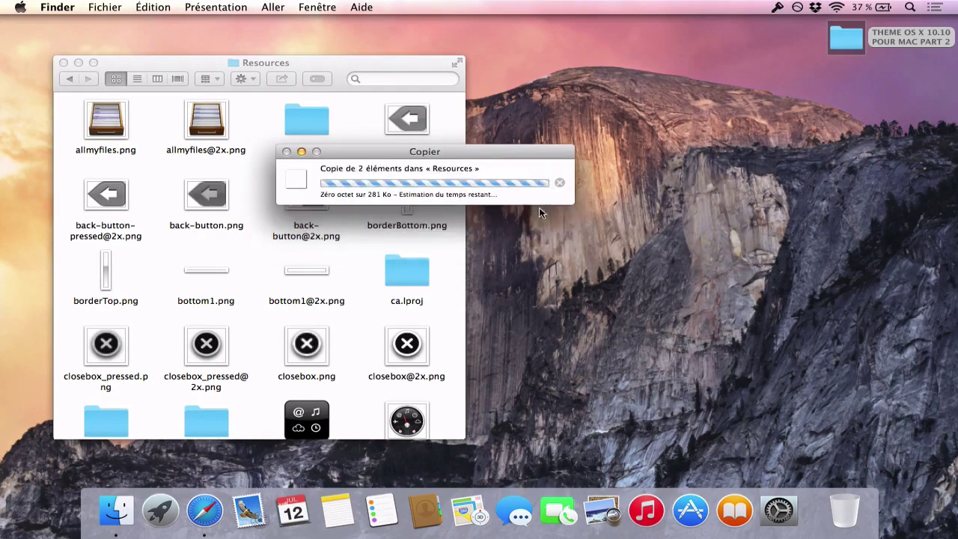
type("•••••••••••••••")
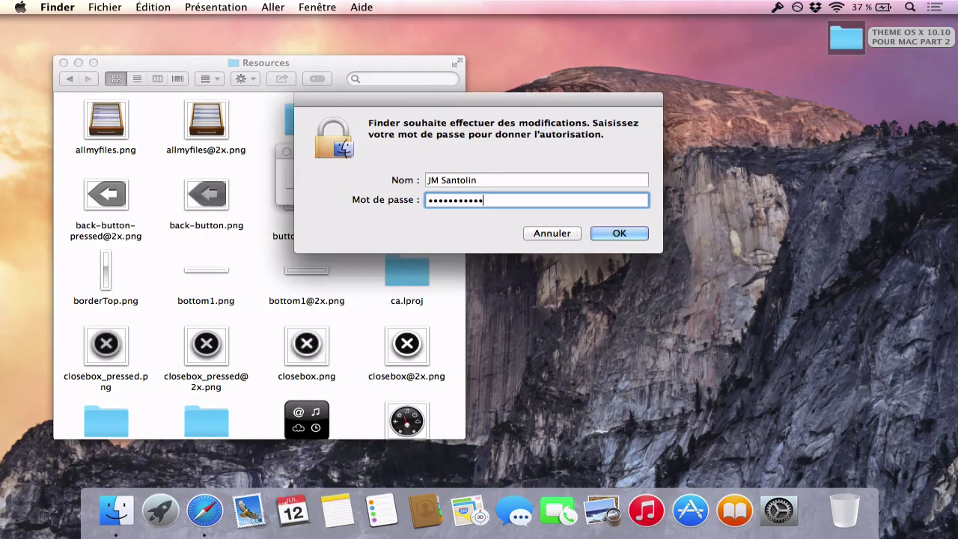
key("Return")
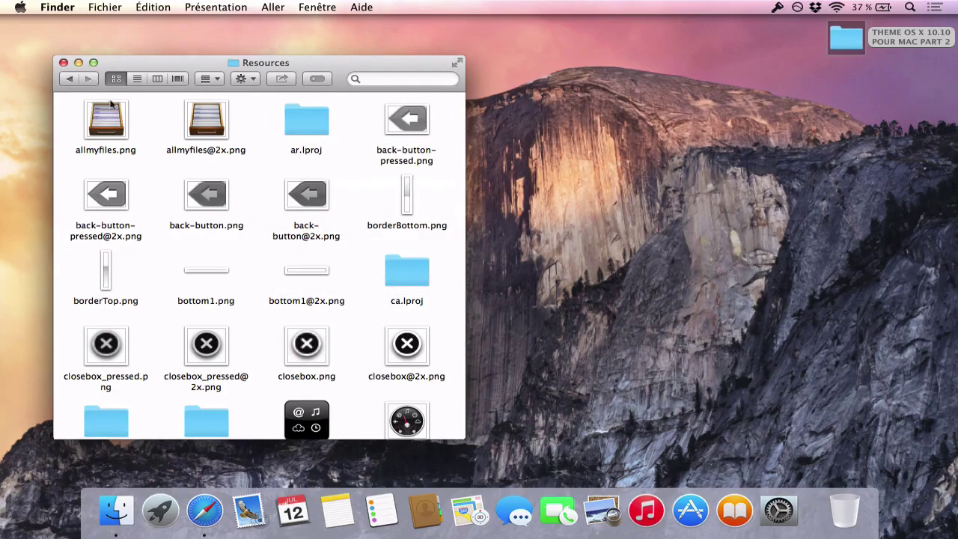
Run the Valider les modifications script from the Dossiers du launchpad folder and check the Divertissements folder in Launchpad.
left_click(71, 78)
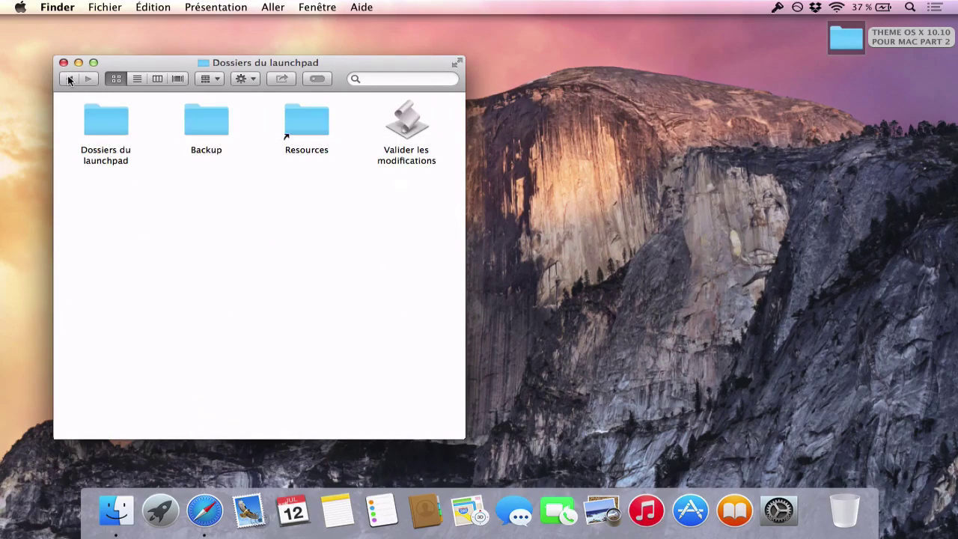
double_click(408, 121)
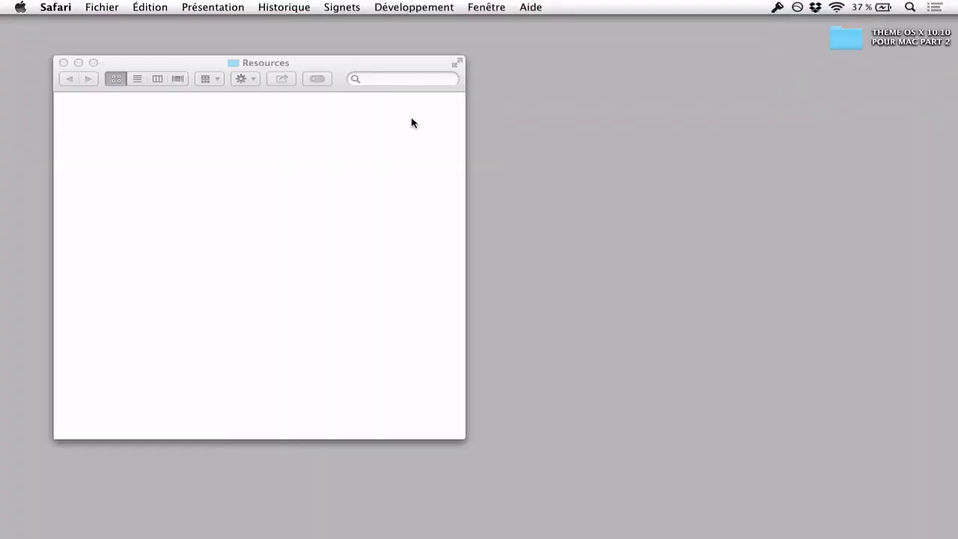
key("F4")
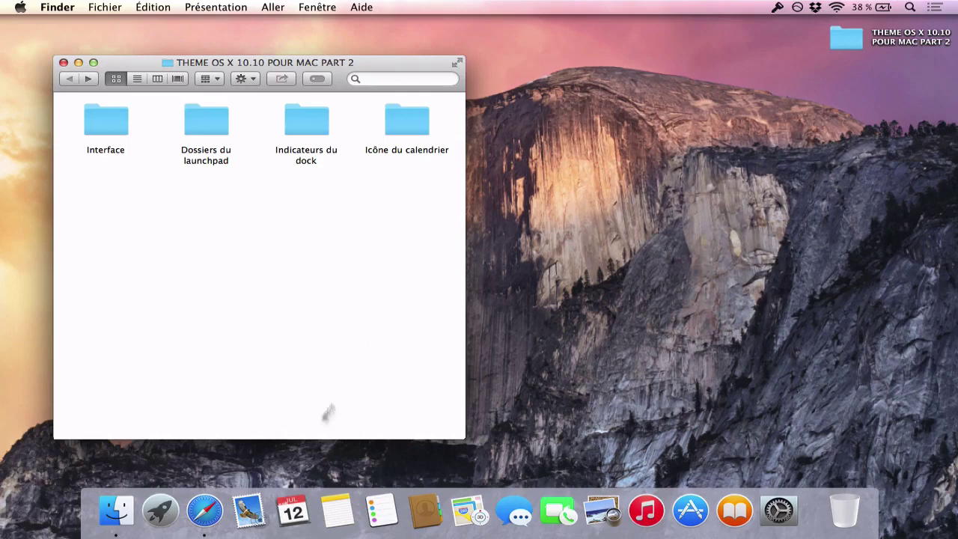
key("F4")
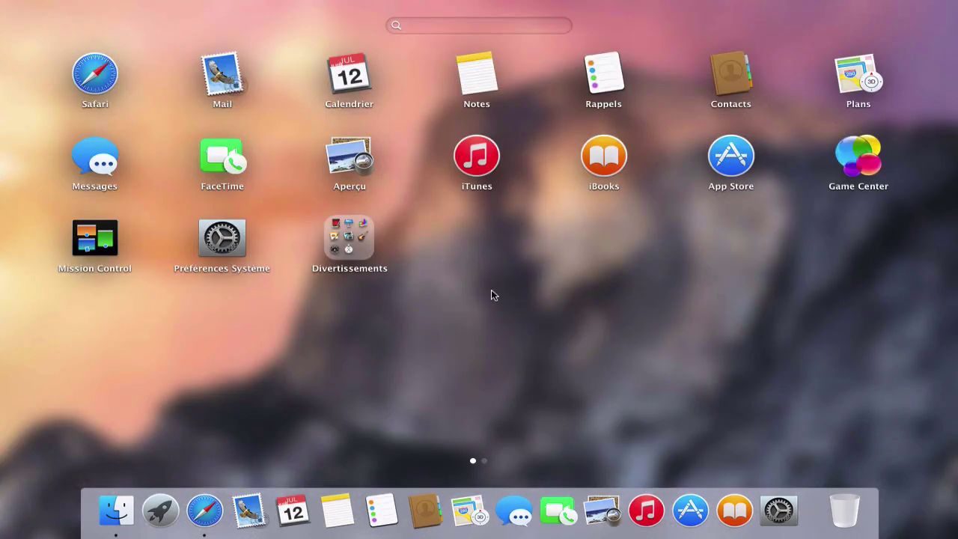
left_click(492, 291)
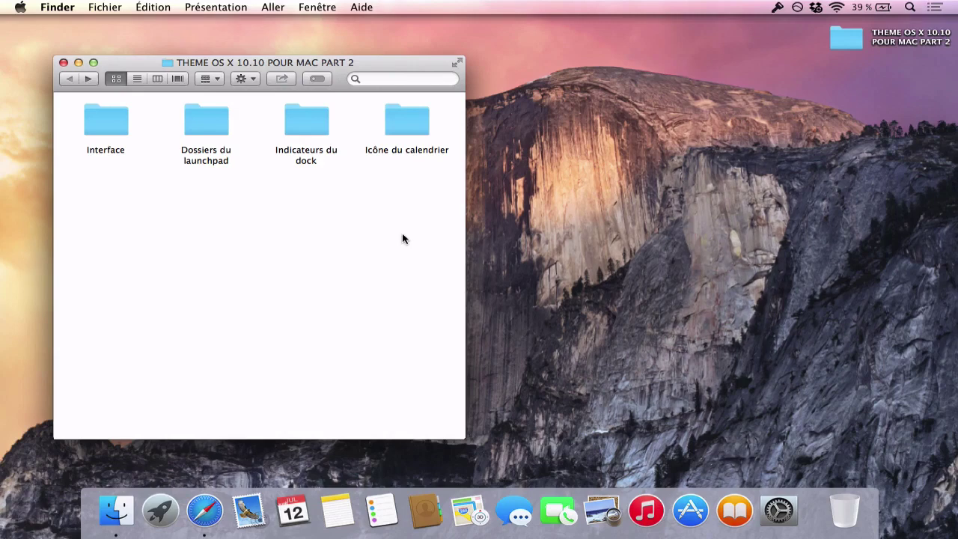
Open the theme's Interface folder and launch the Flavours application from it.
left_click(101, 127)
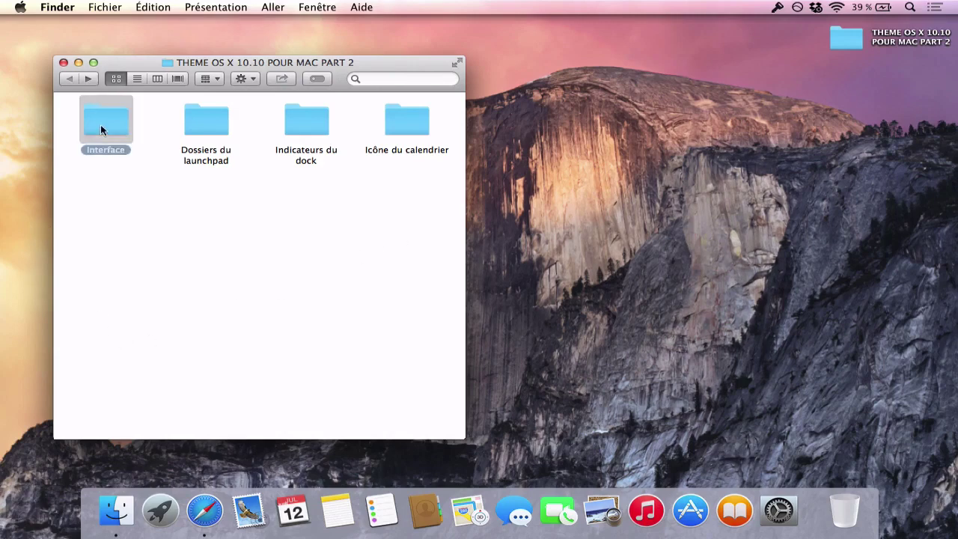
double_click(101, 129)
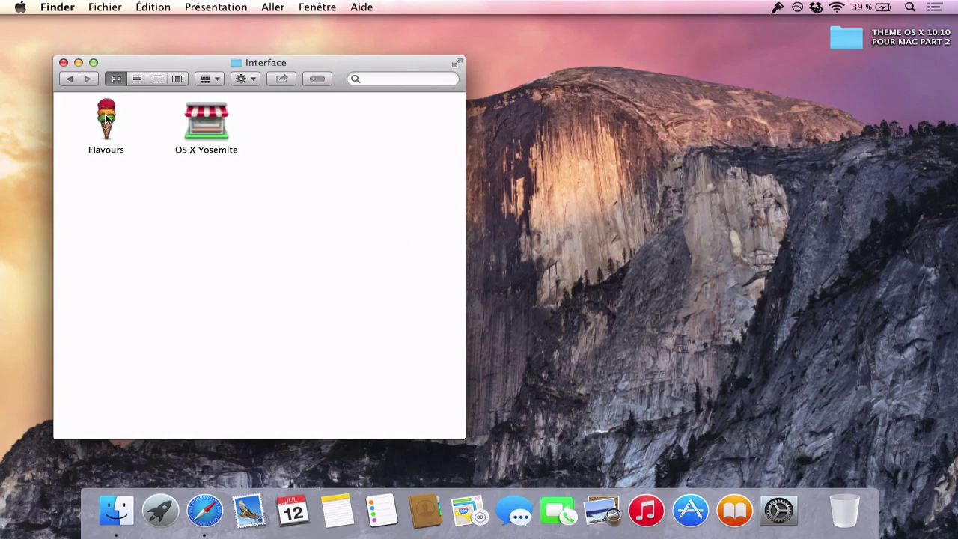
left_click(107, 118)
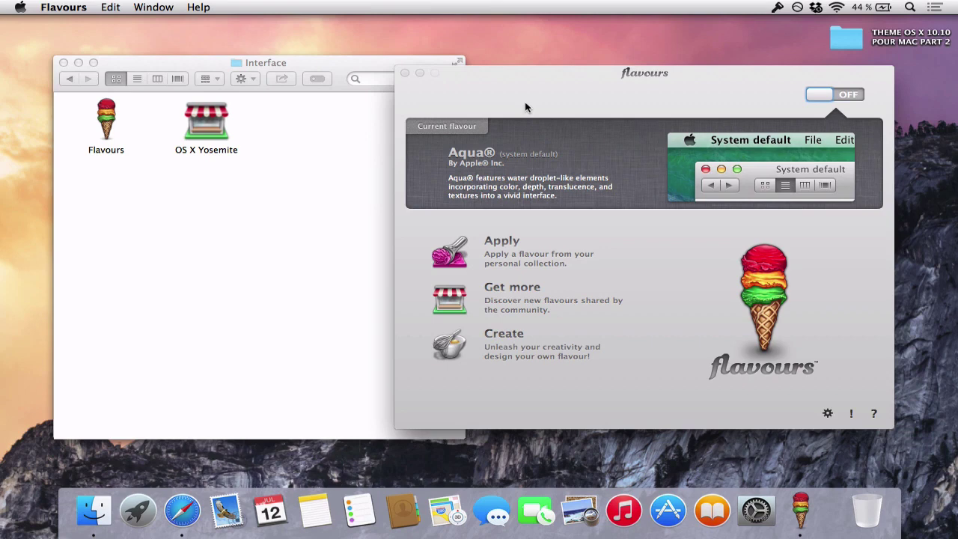
Open the OS X Yosemite theme's store page from the Interface folder and load the theme into Flavours.
left_click(276, 168)
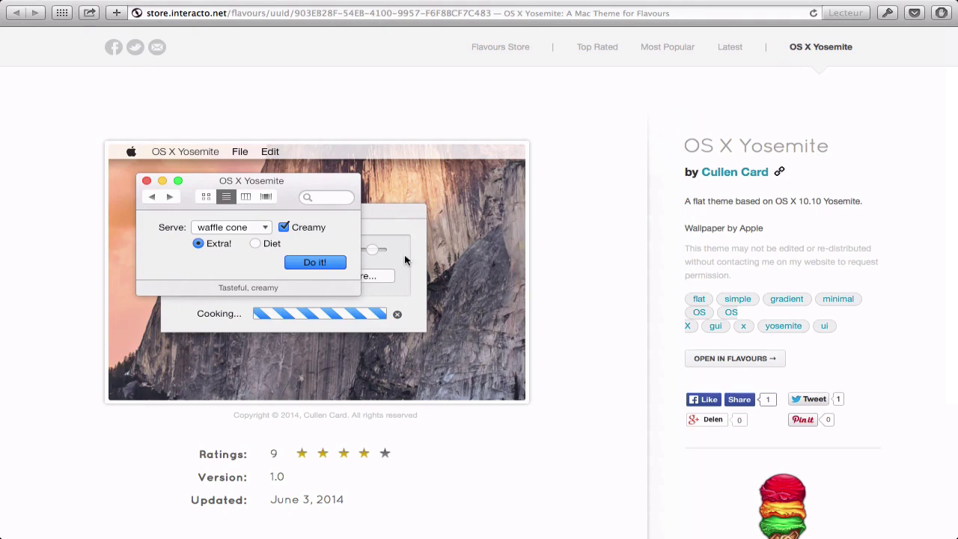
scroll(404, 258, "down", 2)
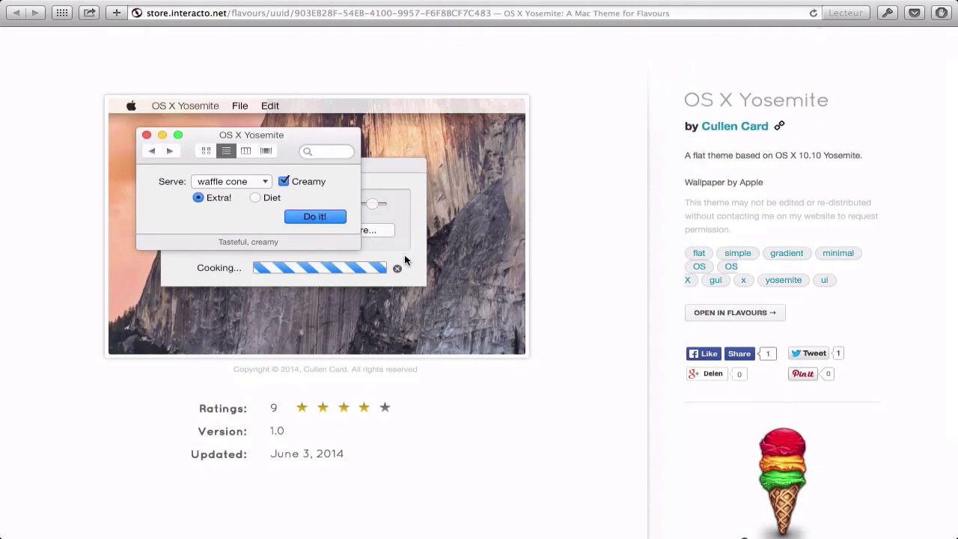
left_click(724, 315)
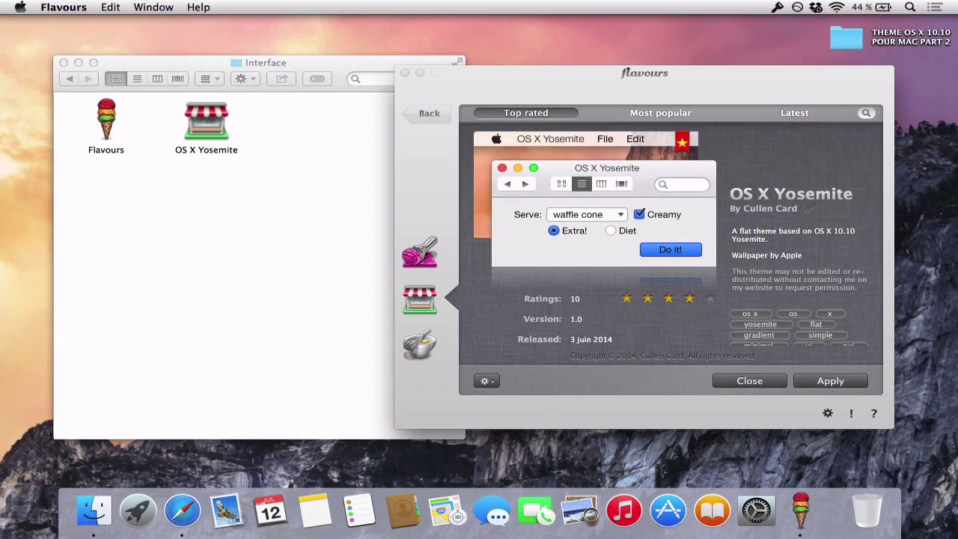
Apply the OS X Yosemite flavour with all interface elements except Desktop.
left_click(829, 381)
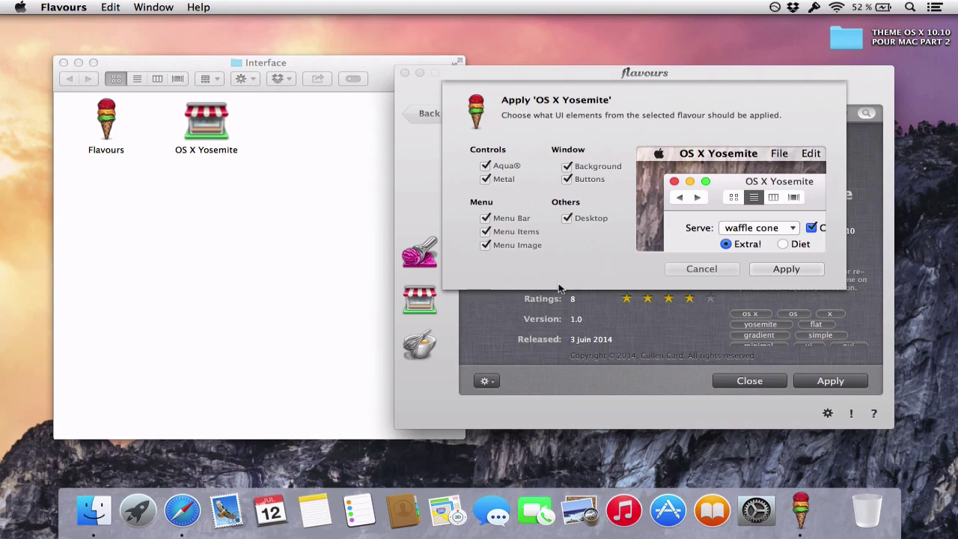
left_click(567, 219)
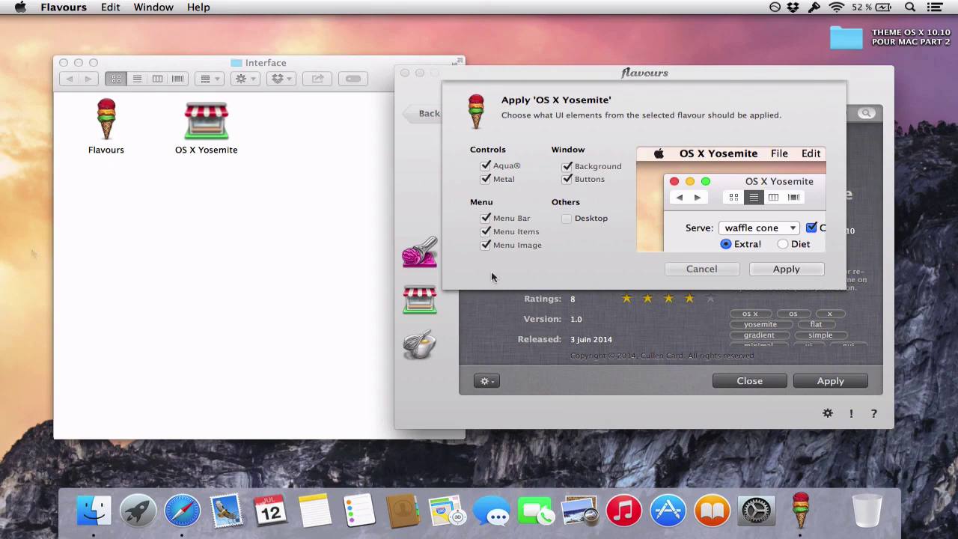
left_click(787, 269)
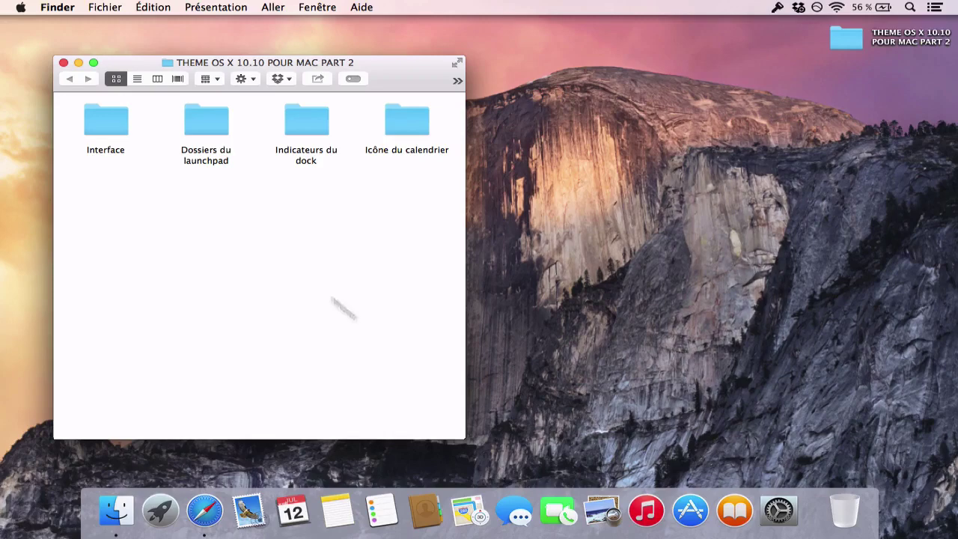
Inspect the themed Finder menus, including the Organiser par options, and view Launchpad.
left_click(67, 7)
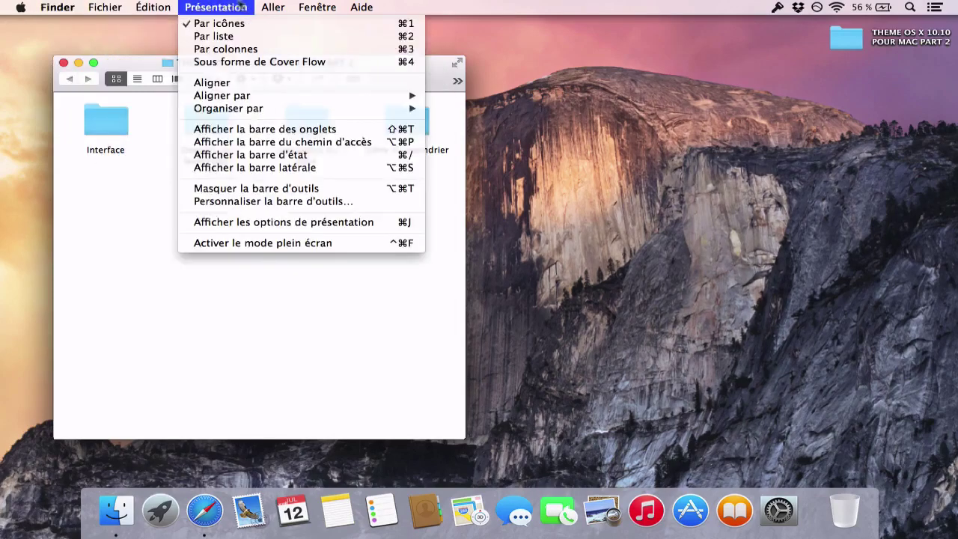
mouse_move(260, 108)
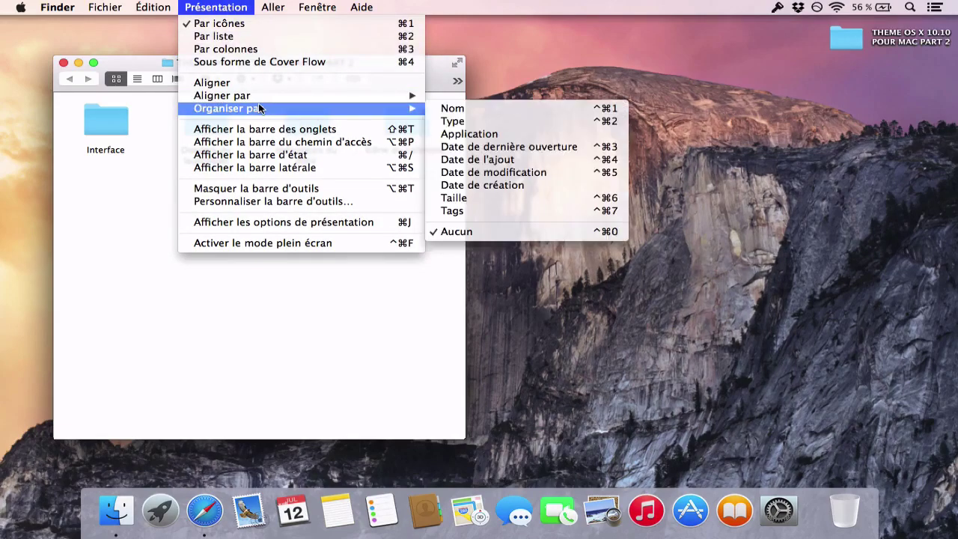
left_click(107, 262)
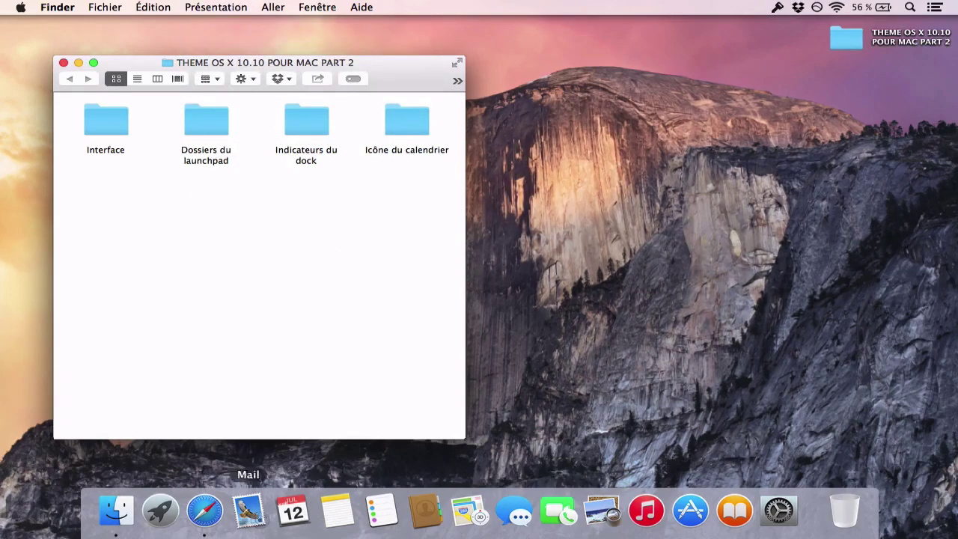
key("F4")
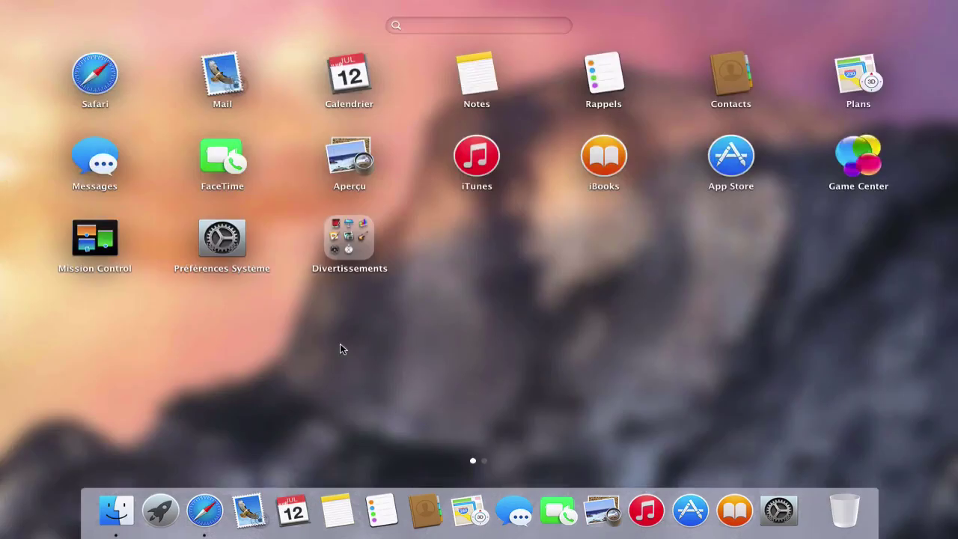
left_click(496, 317)
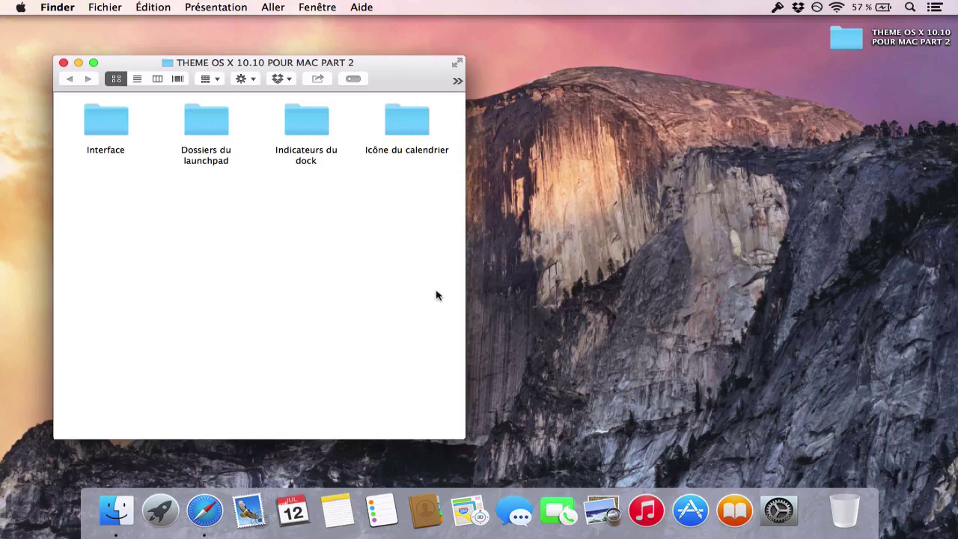
Open the Backup folder inside Icône du calendrier and select both original icons, App-empty.icns and App.icns, for copying.
double_click(415, 124)
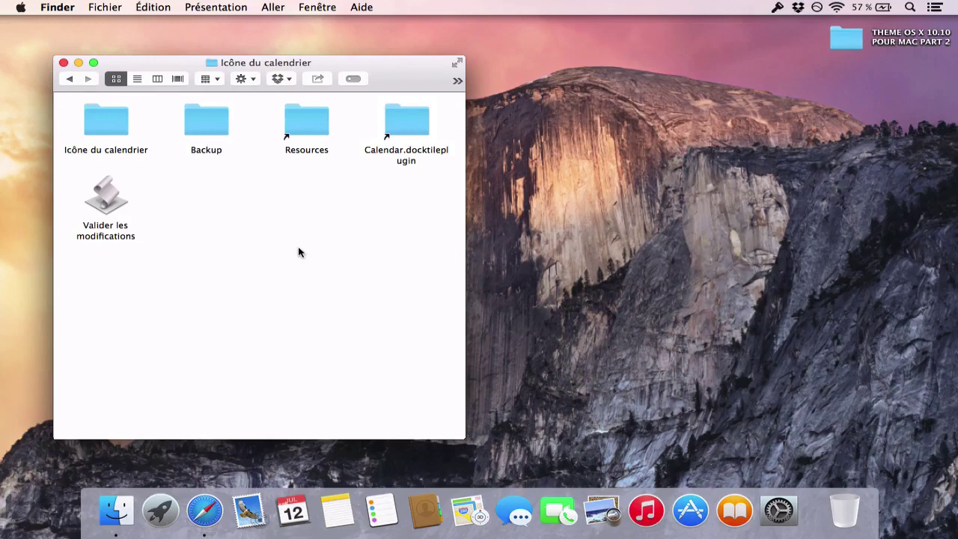
double_click(206, 124)
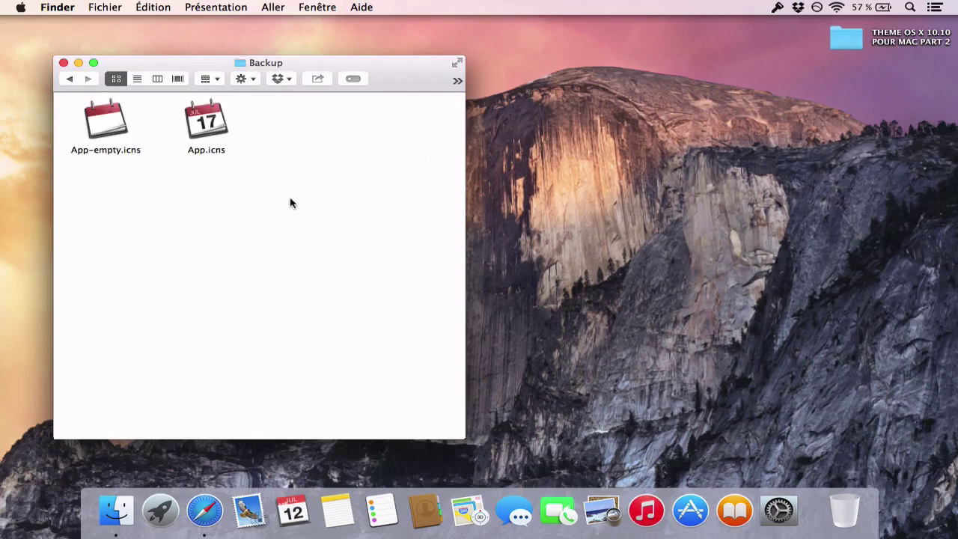
key("super+a")
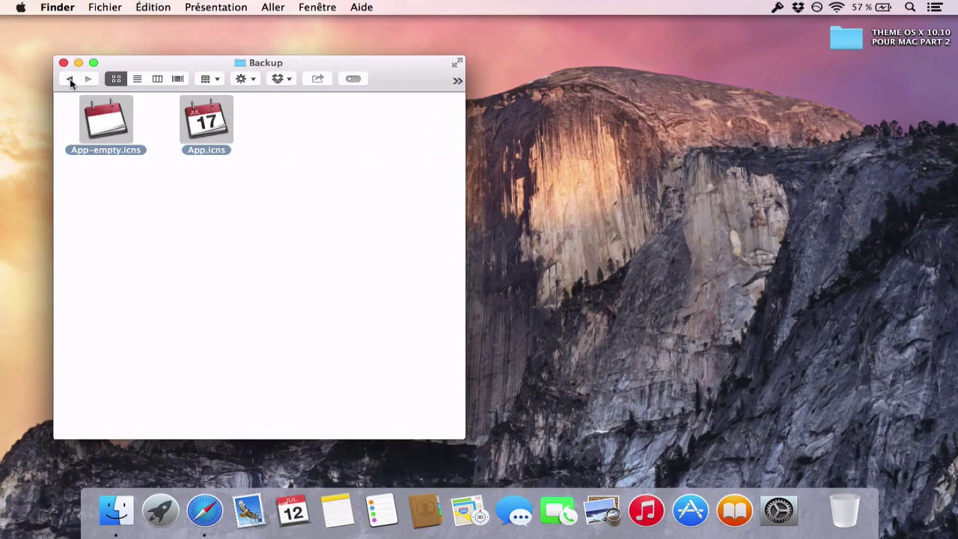
Paste the two original calendar icons into the Calendar's Resources folder, replacing all existing copies, and authorize the change with the account password.
left_click(70, 79)
double_click(314, 122)
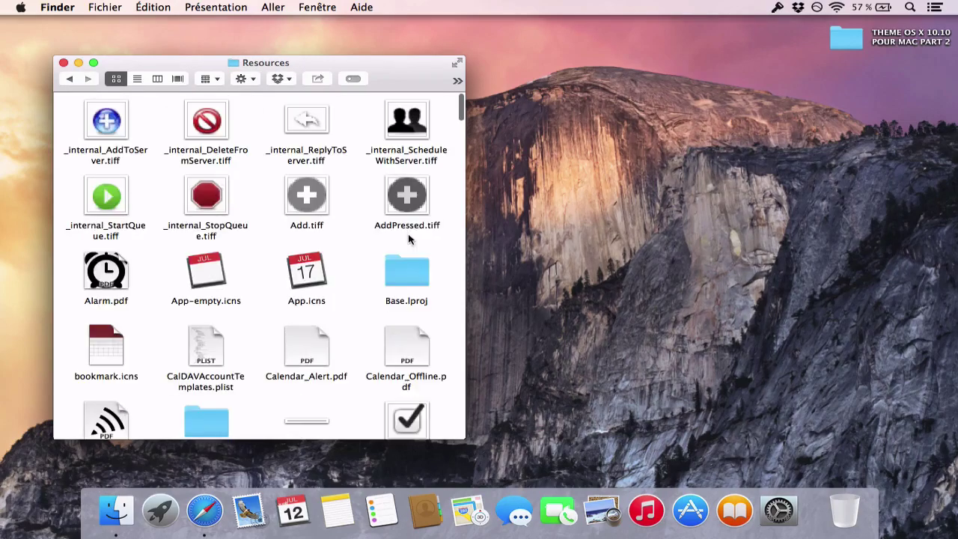
key("super+v")
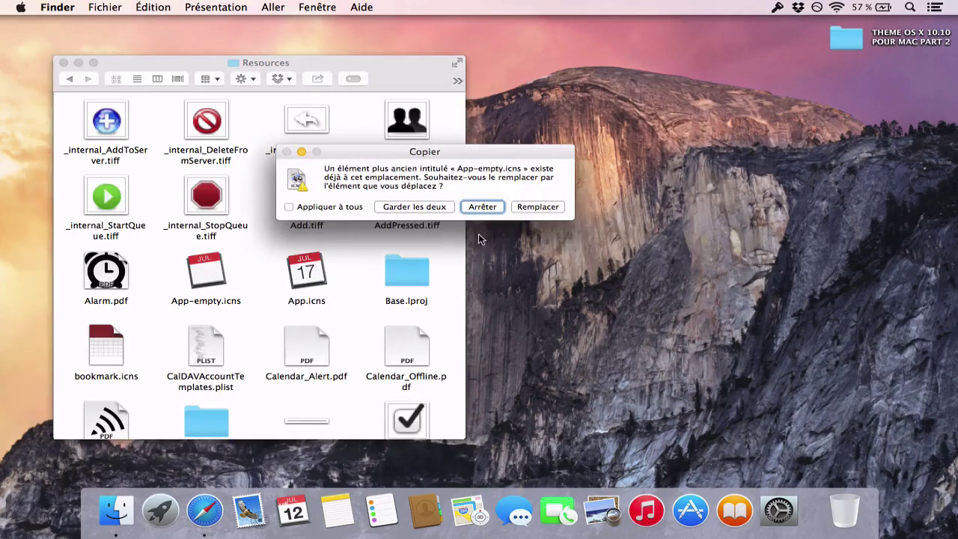
left_click(349, 210)
left_click(532, 208)
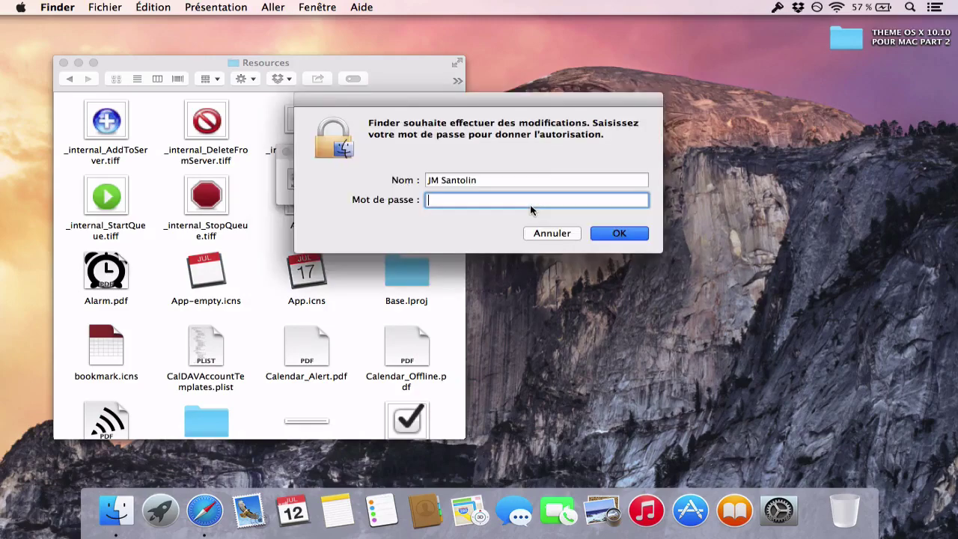
type("•••••••••••••••")
key("Return")
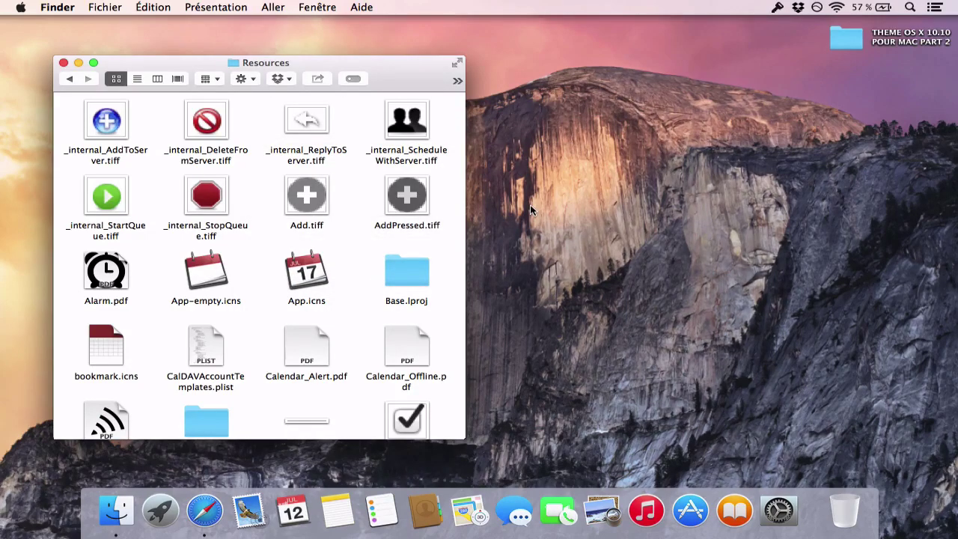
Copy App-empty.icns from Backup into the Resources folder of Calendar.docktileplugin, replacing the existing file and authorizing with the account password.
left_click(69, 79)
double_click(195, 134)
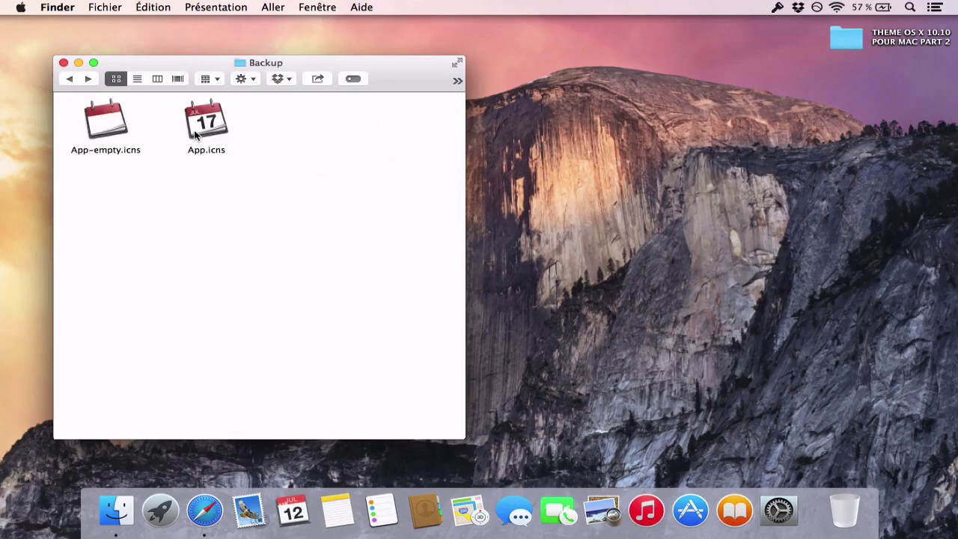
left_click(108, 114)
key("super+c")
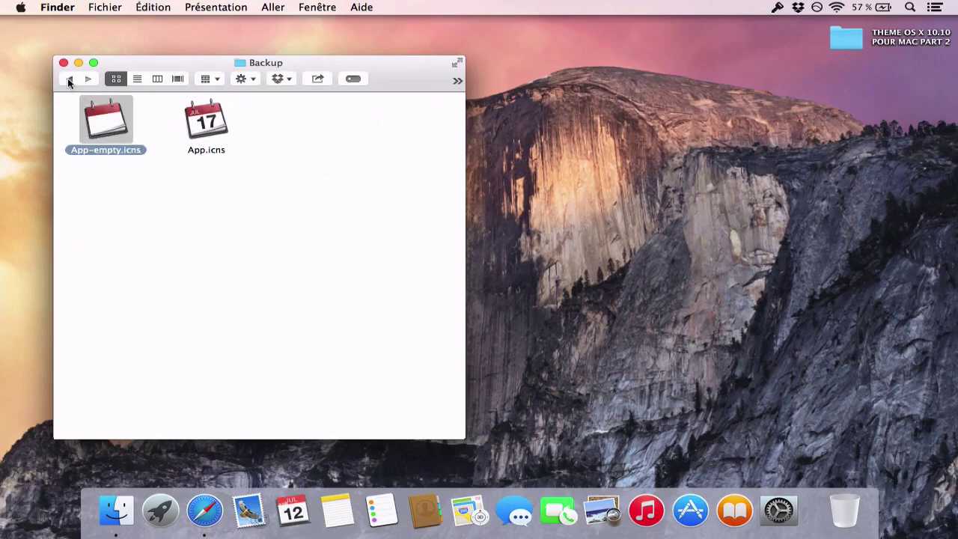
left_click(69, 79)
double_click(397, 129)
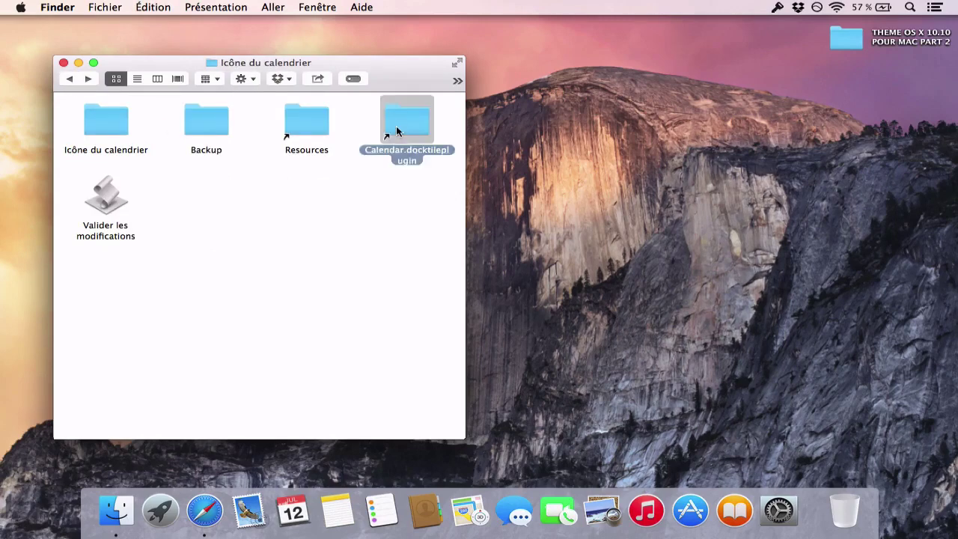
key("super+v")
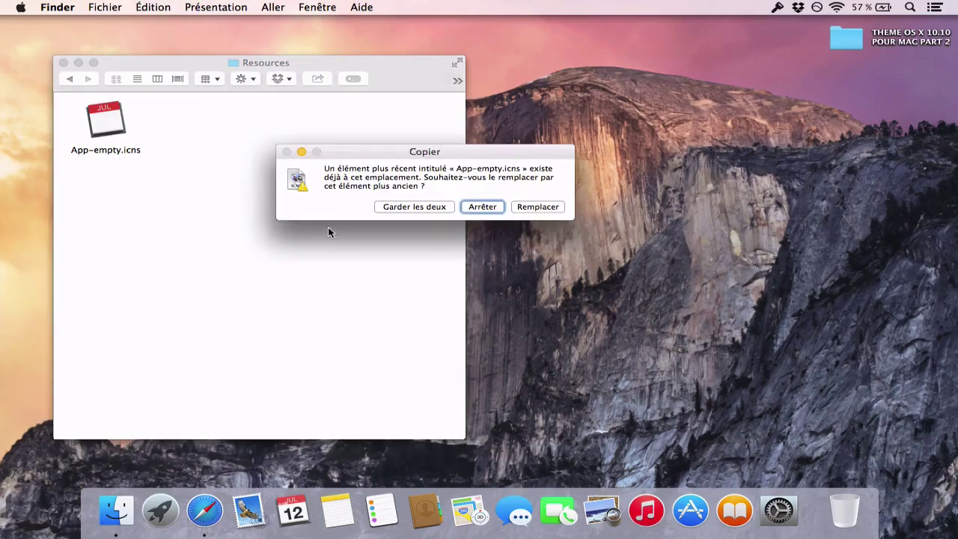
left_click(524, 207)
type("•••••••••••••••")
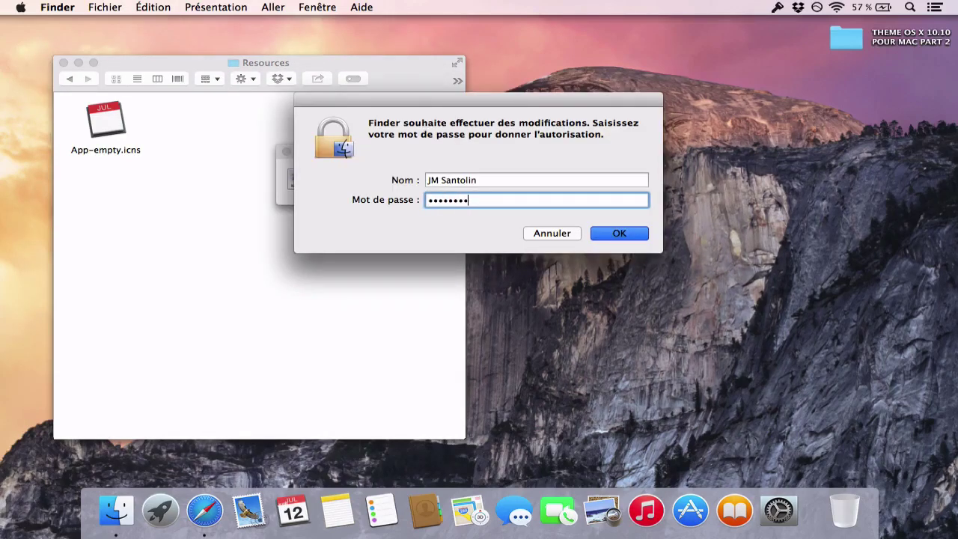
key("Return")
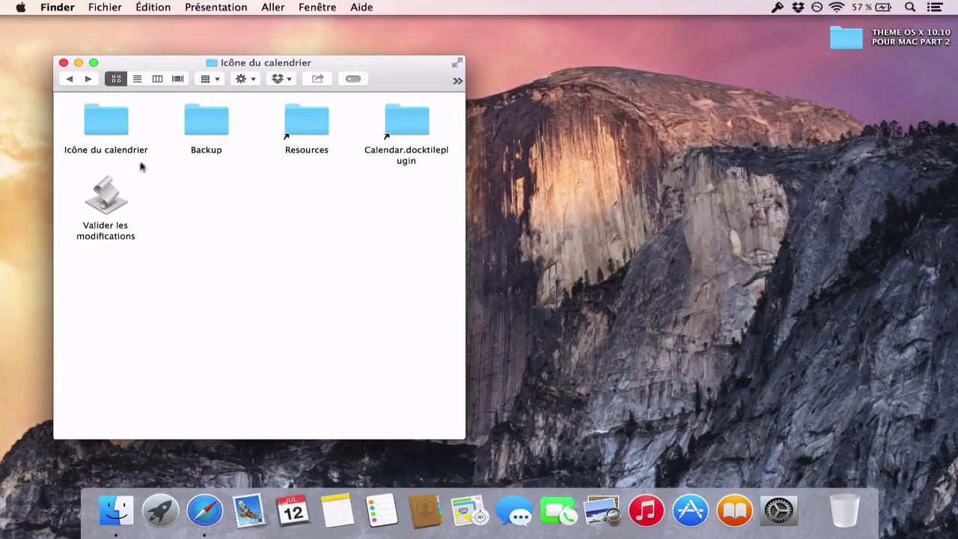
Restore the four original indicator PNGs from the Indicateurs du dock Backup folder into its Resources folder, replacing all and entering the account password.
left_click(65, 78)
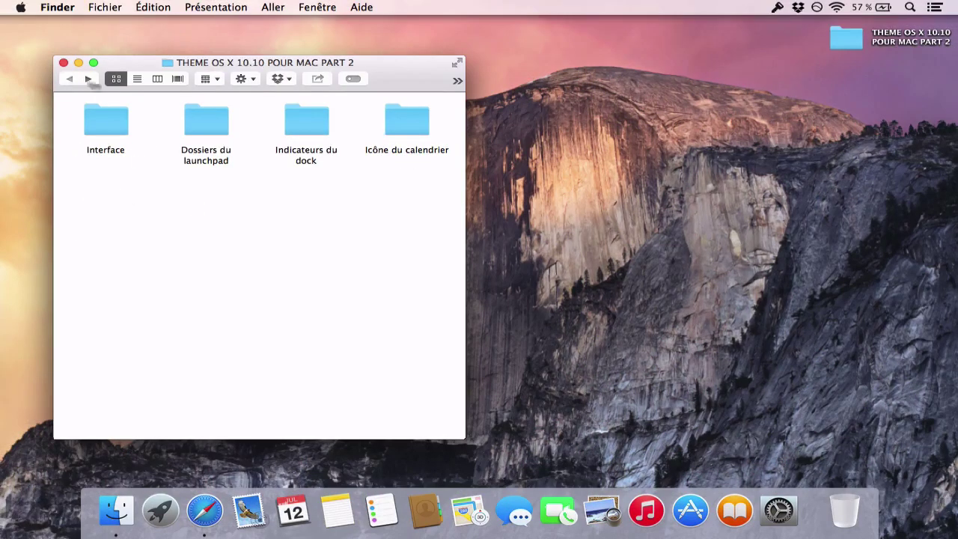
double_click(306, 119)
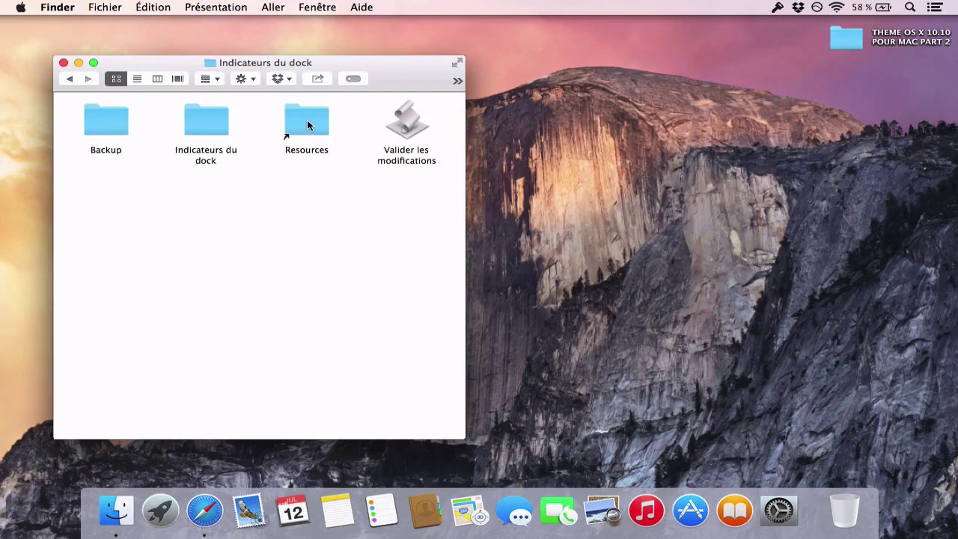
double_click(106, 120)
key("super+a")
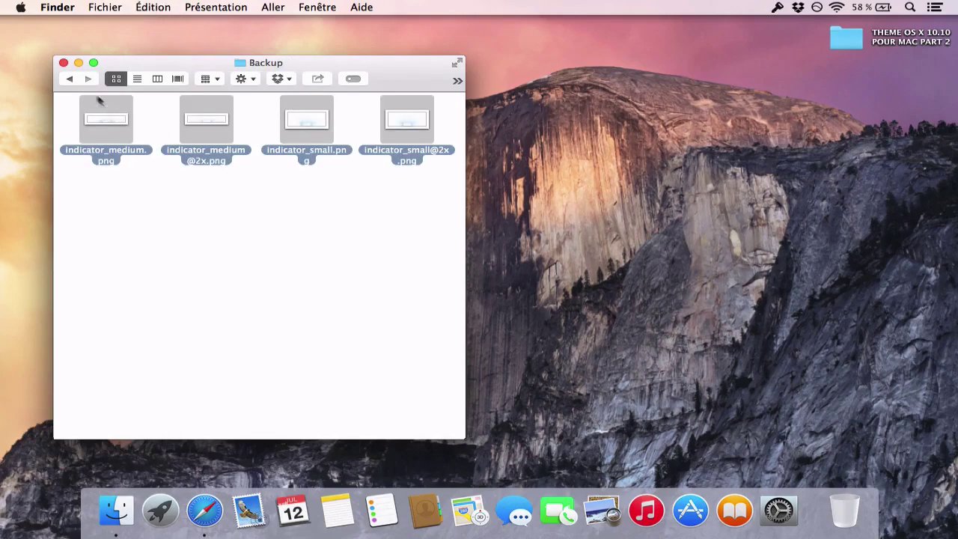
left_click(65, 78)
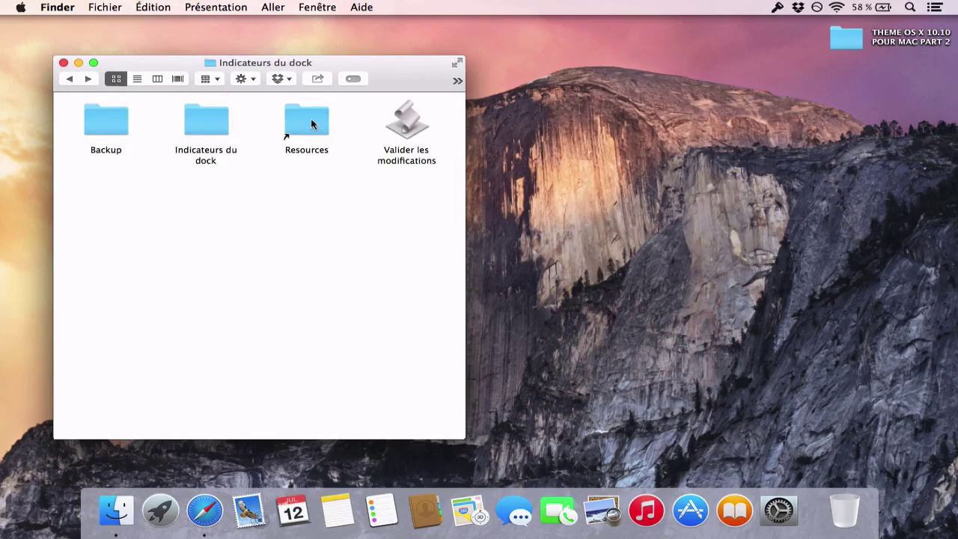
double_click(307, 120)
key("super+v")
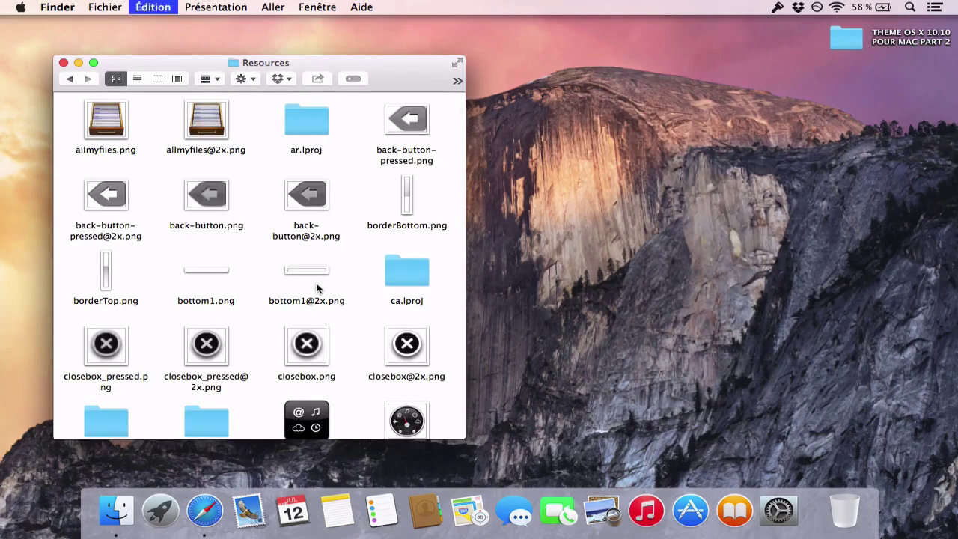
left_click(343, 207)
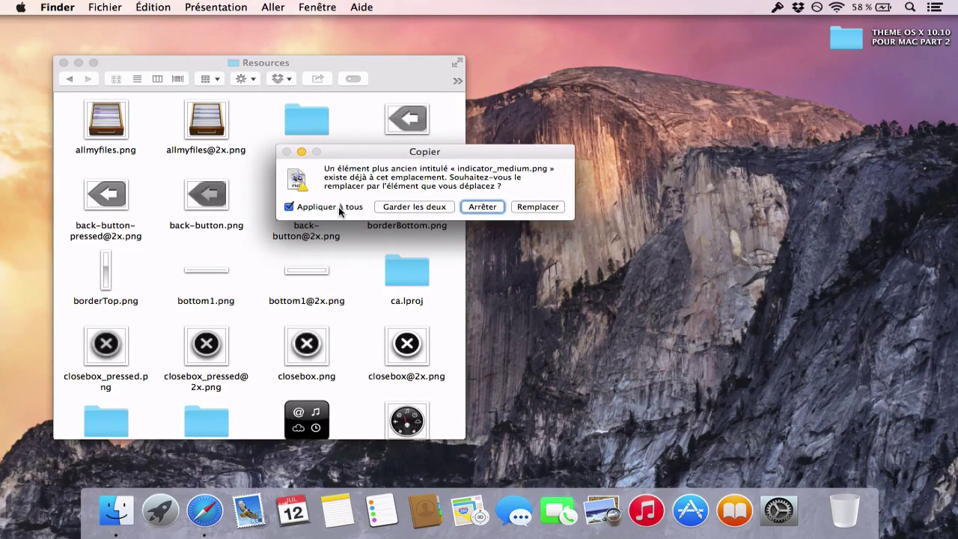
left_click(558, 208)
type("•••••••••••••")
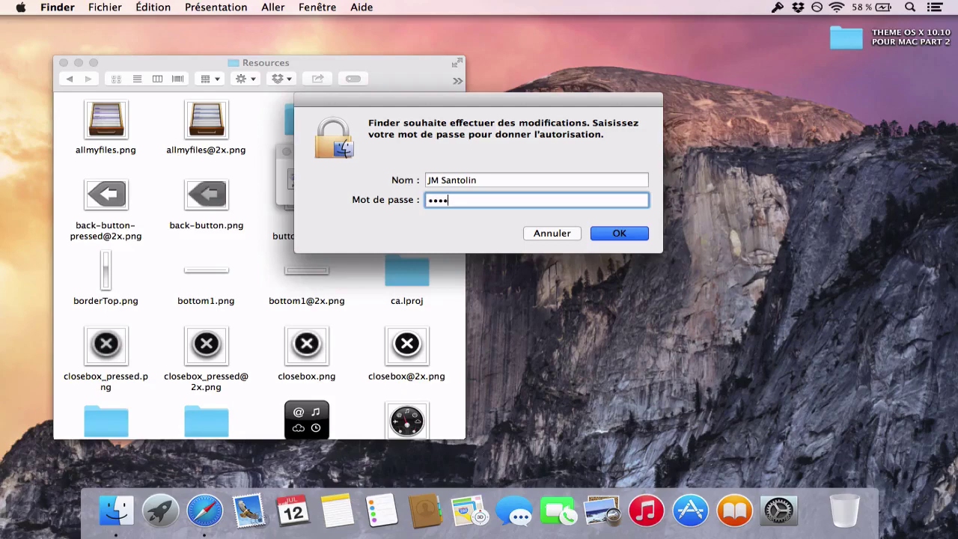
key("Return")
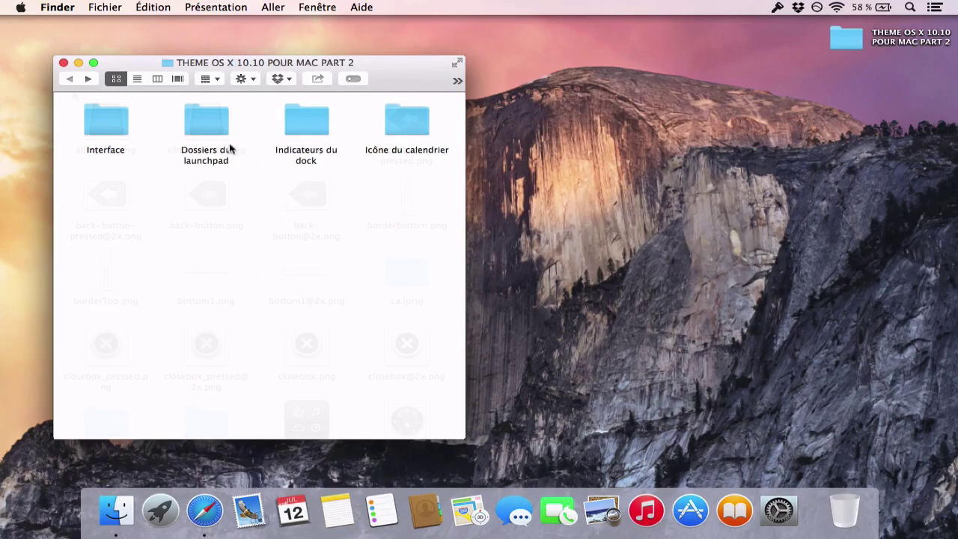
double_click(205, 122)
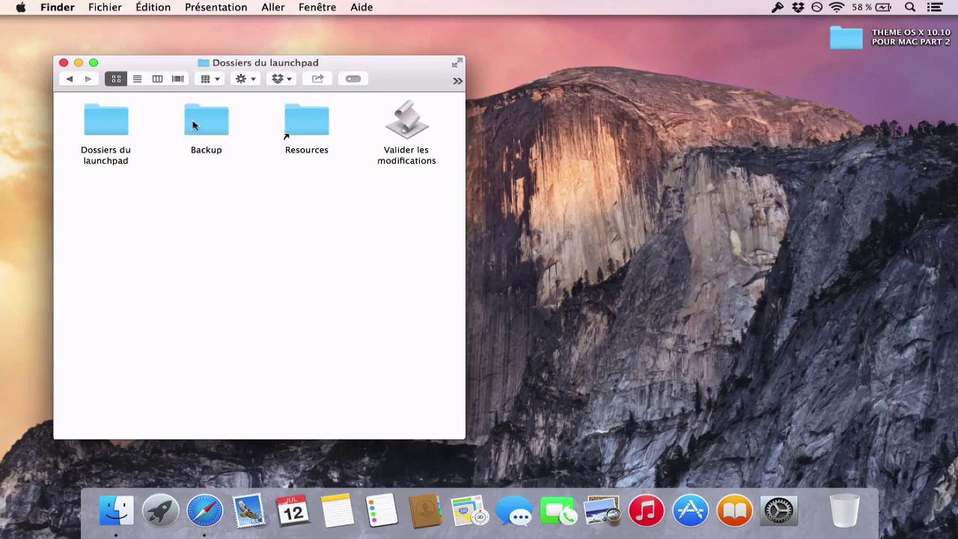
double_click(209, 120)
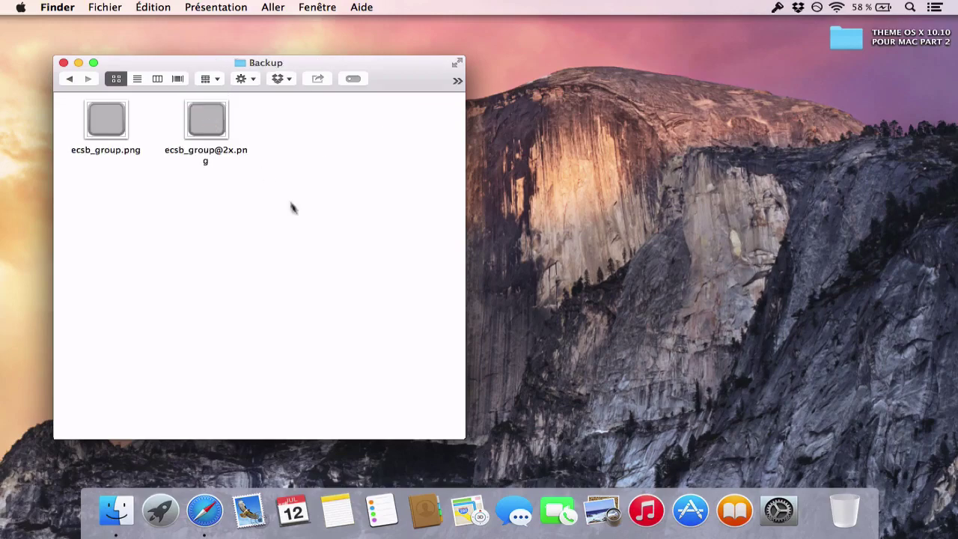
key("super+a")
key("super+c")
left_click(69, 79)
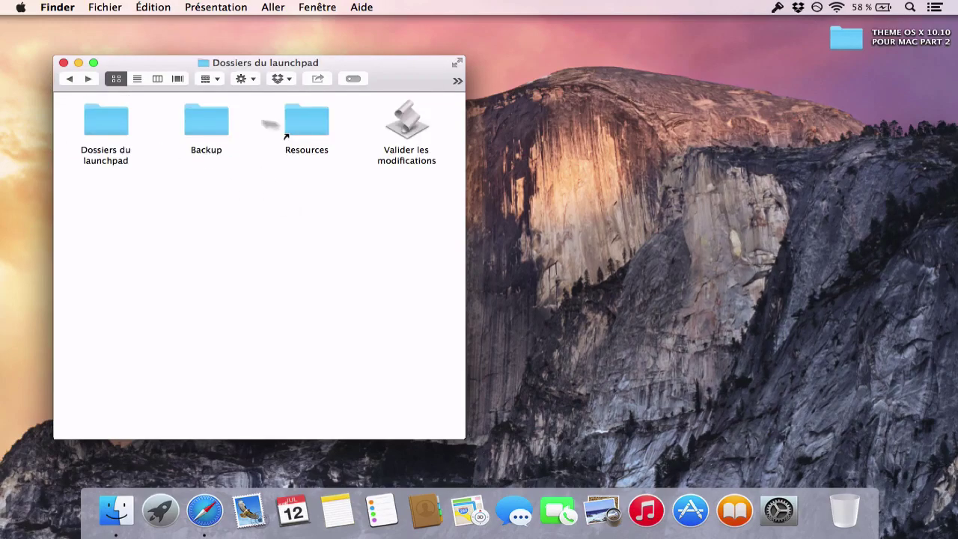
double_click(307, 125)
key("super+v")
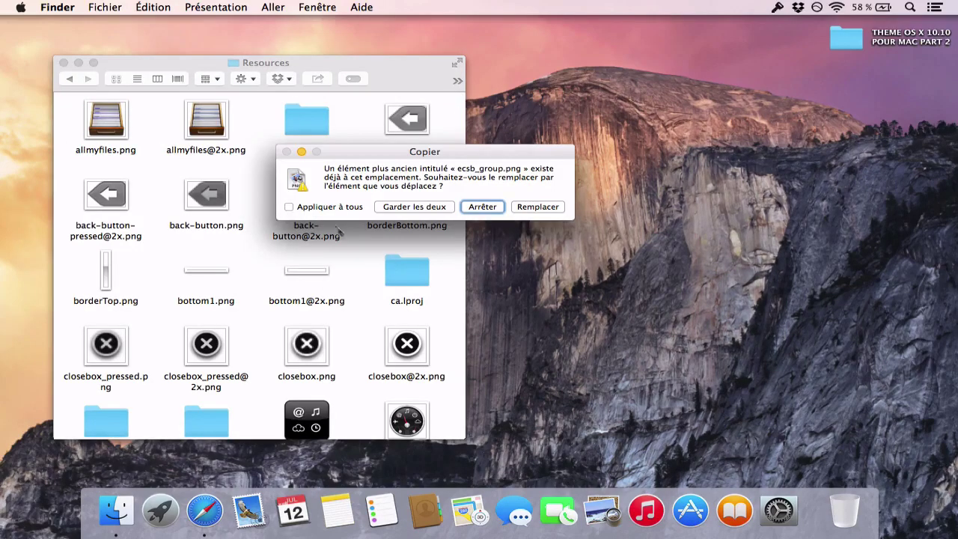
left_click(332, 207)
left_click(559, 206)
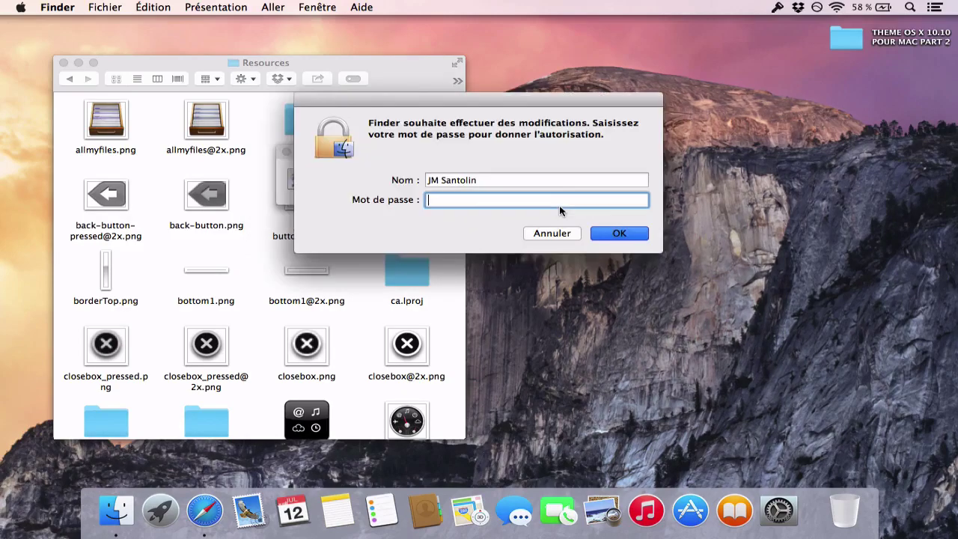
type("••••••••••••••••")
key("Return")
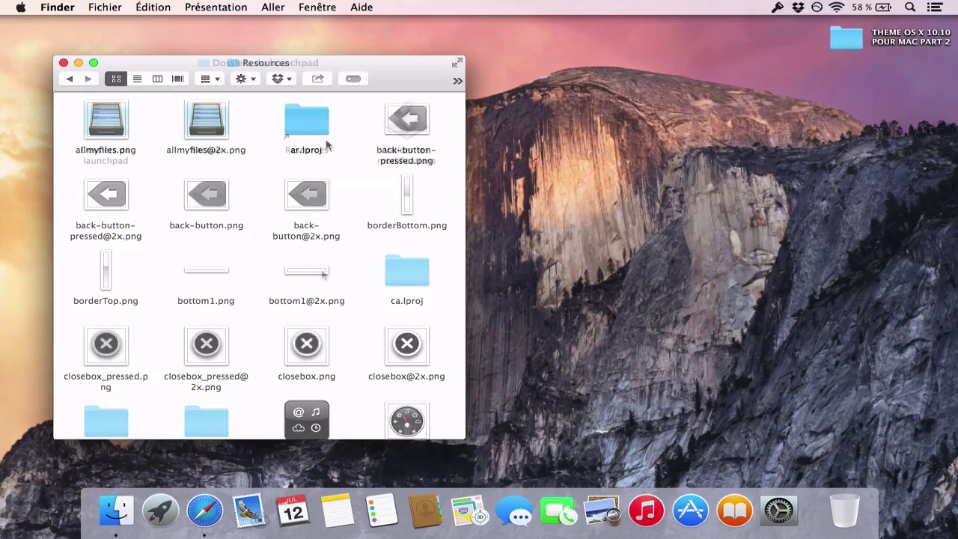
Run the Valider les modifications script from Dossiers du launchpad and open Launchpad to check the restored folders.
key("super+[")
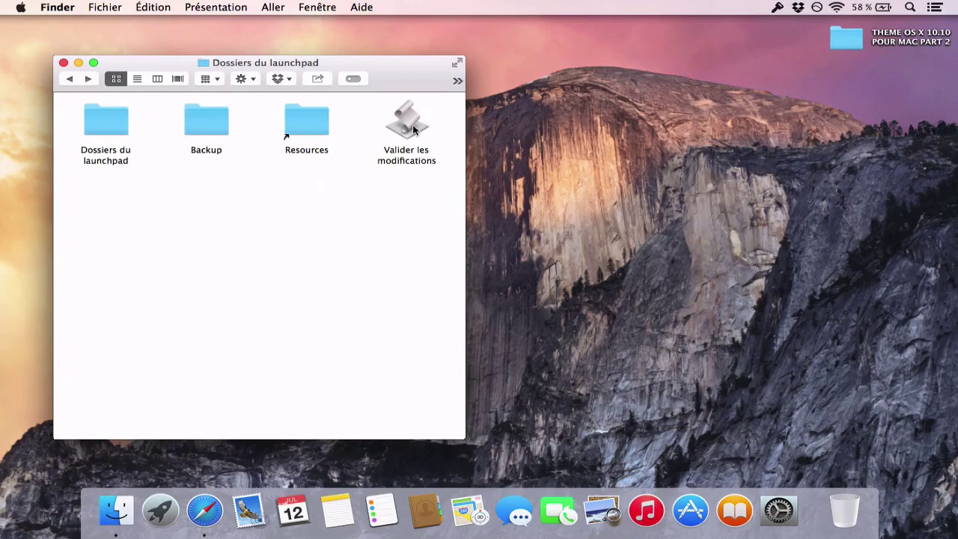
double_click(412, 129)
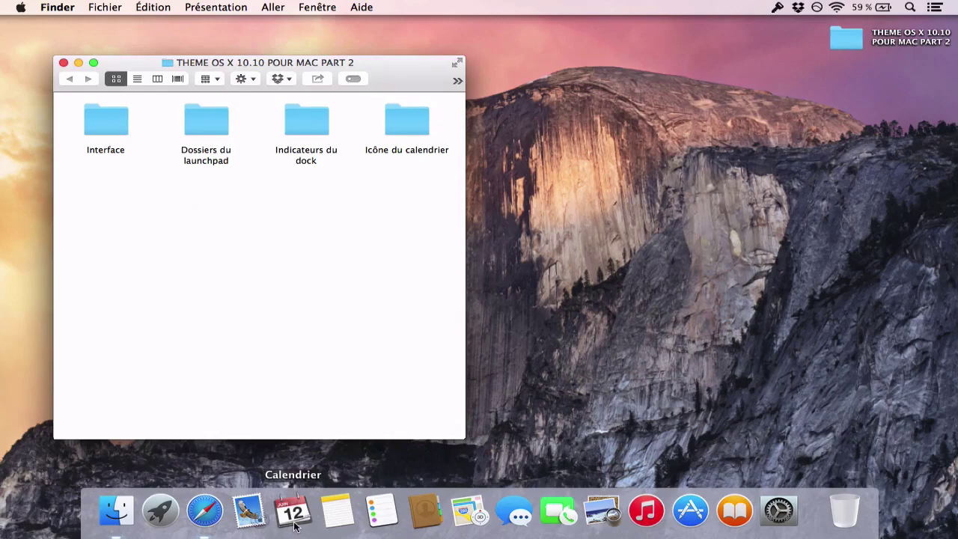
key("F4")
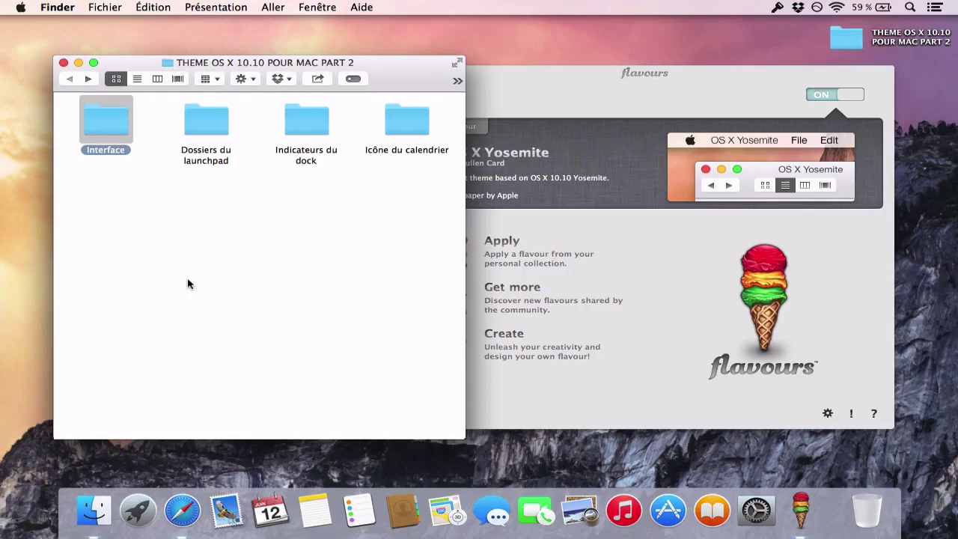
Turn off the OS X Yosemite flavour in Flavours and log out to apply the system default theme.
left_click(683, 114)
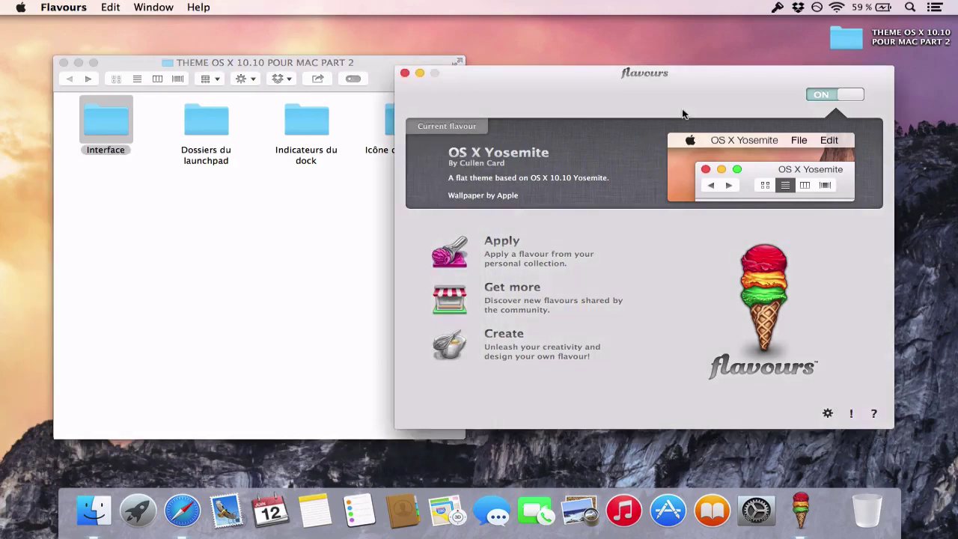
left_click(832, 96)
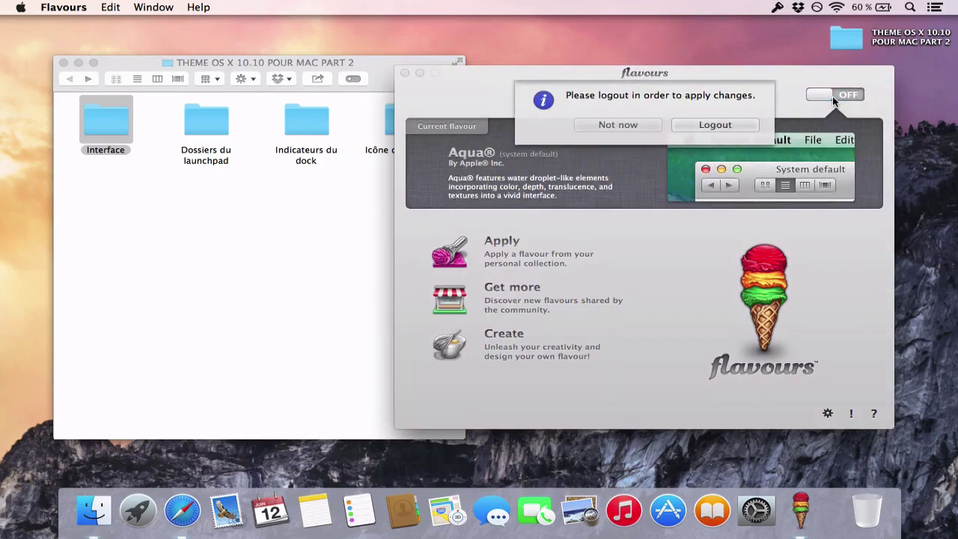
left_click(717, 125)
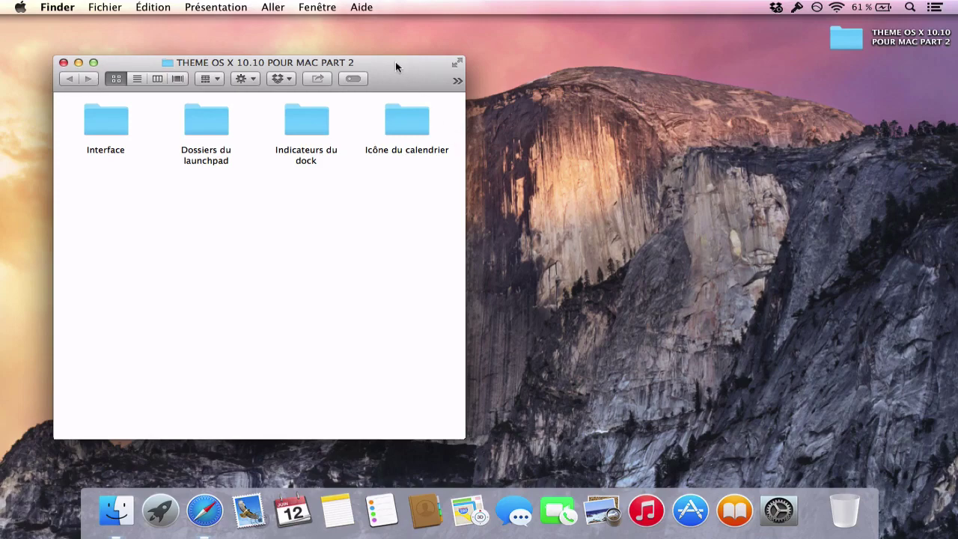